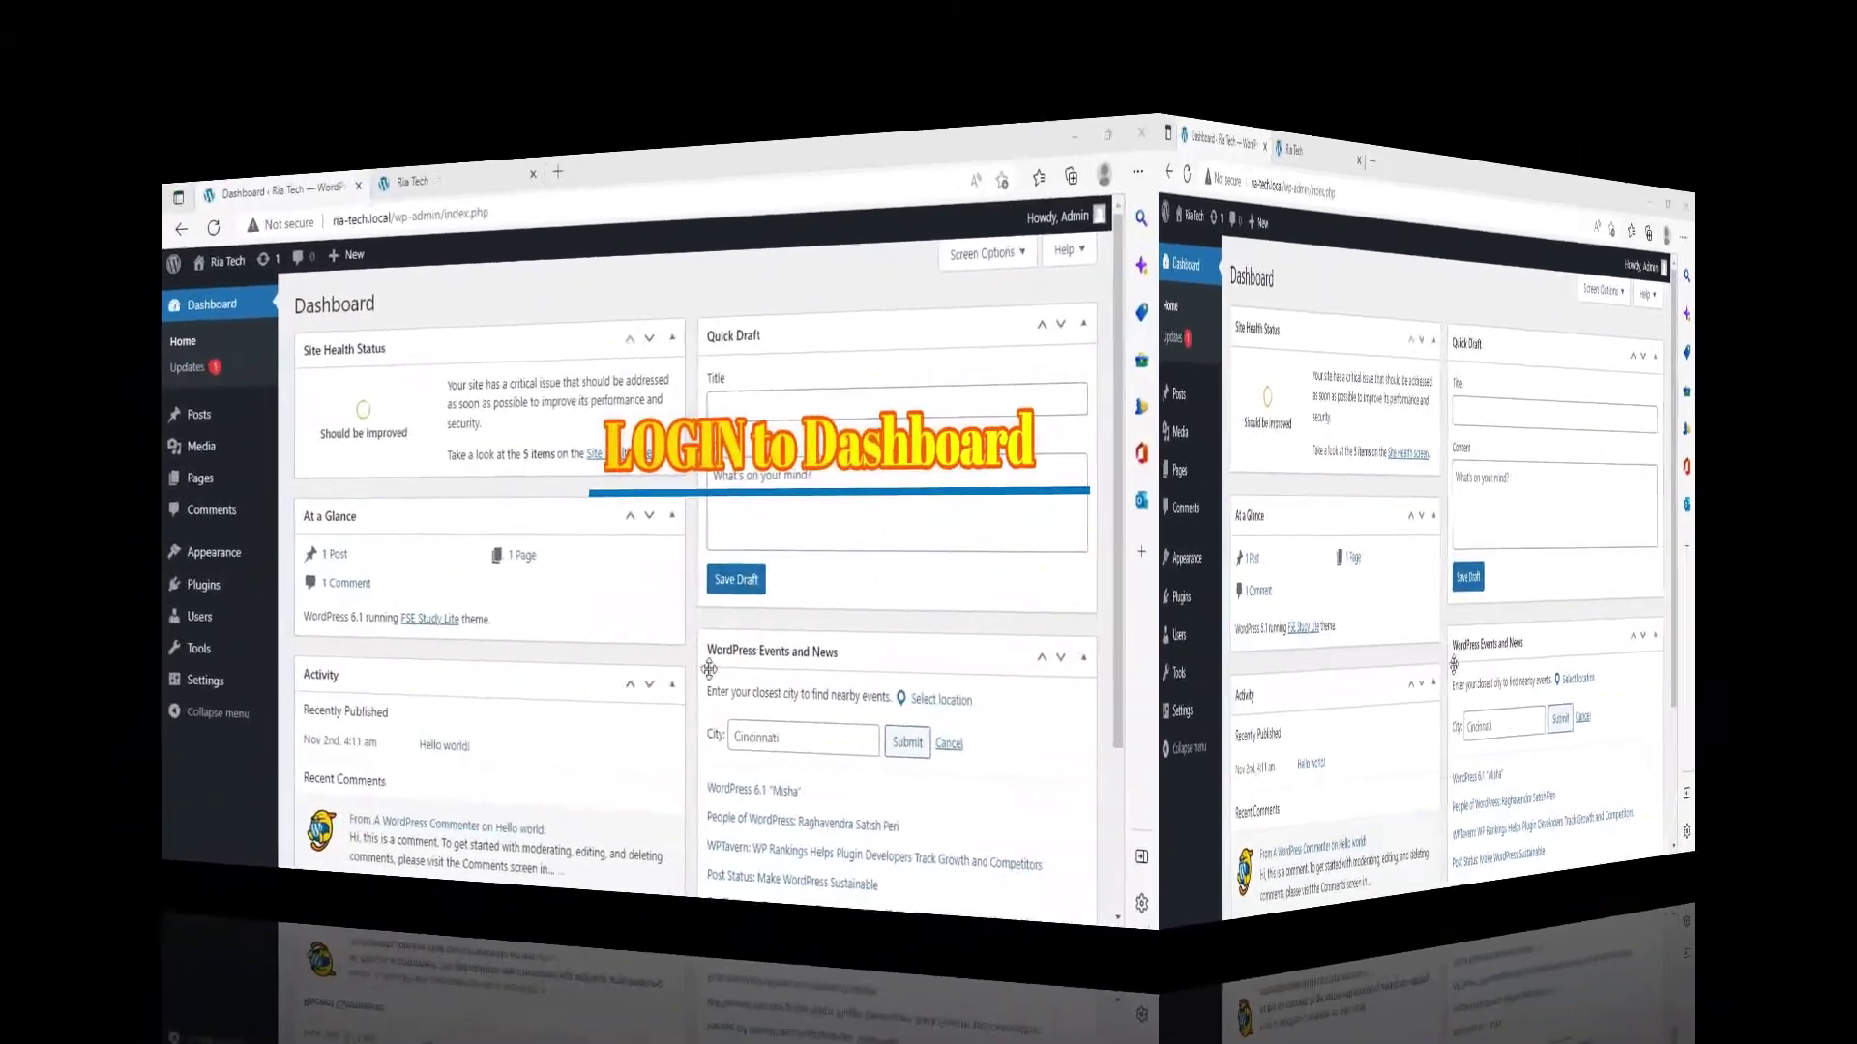
Step: Go from the Ria Tech dashboard to the Plugins page through the left sidebar
click(80, 612)
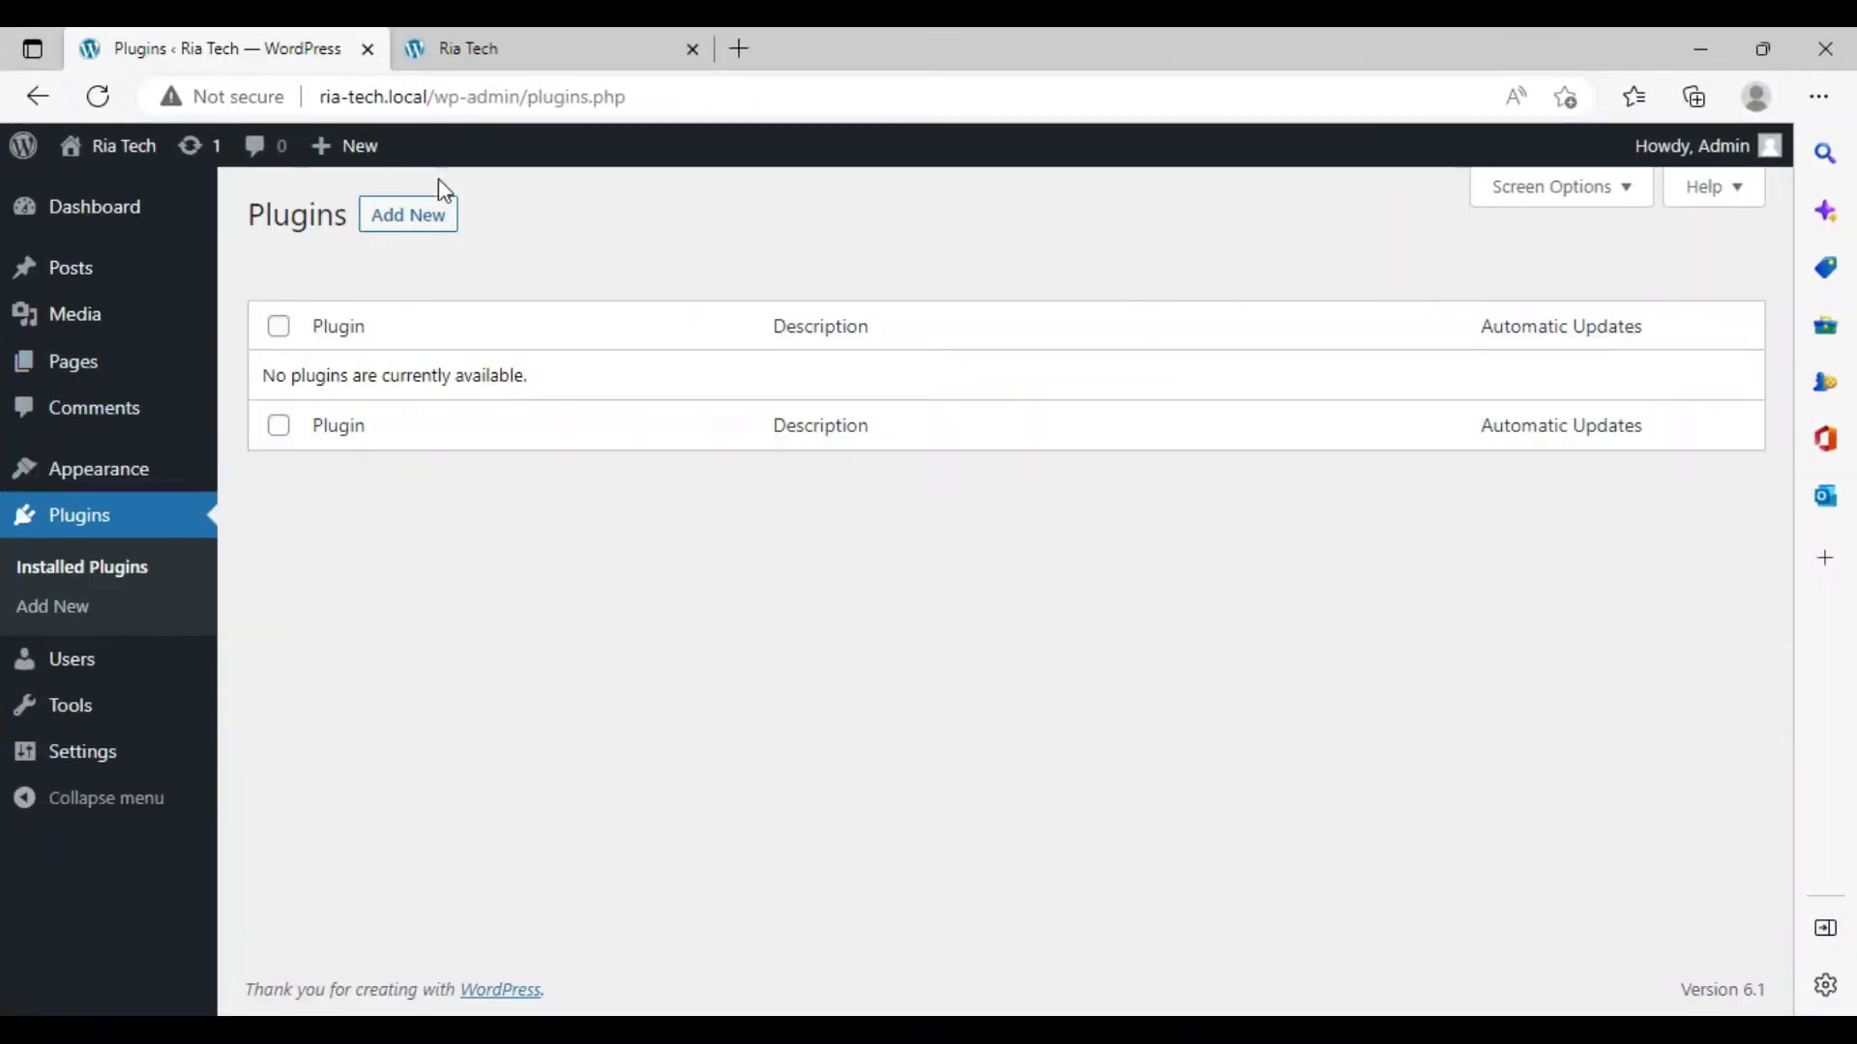
Step: On Add Plugins, search the plugin directory for 'elementor' to list Elementor Website Builder
click(425, 218)
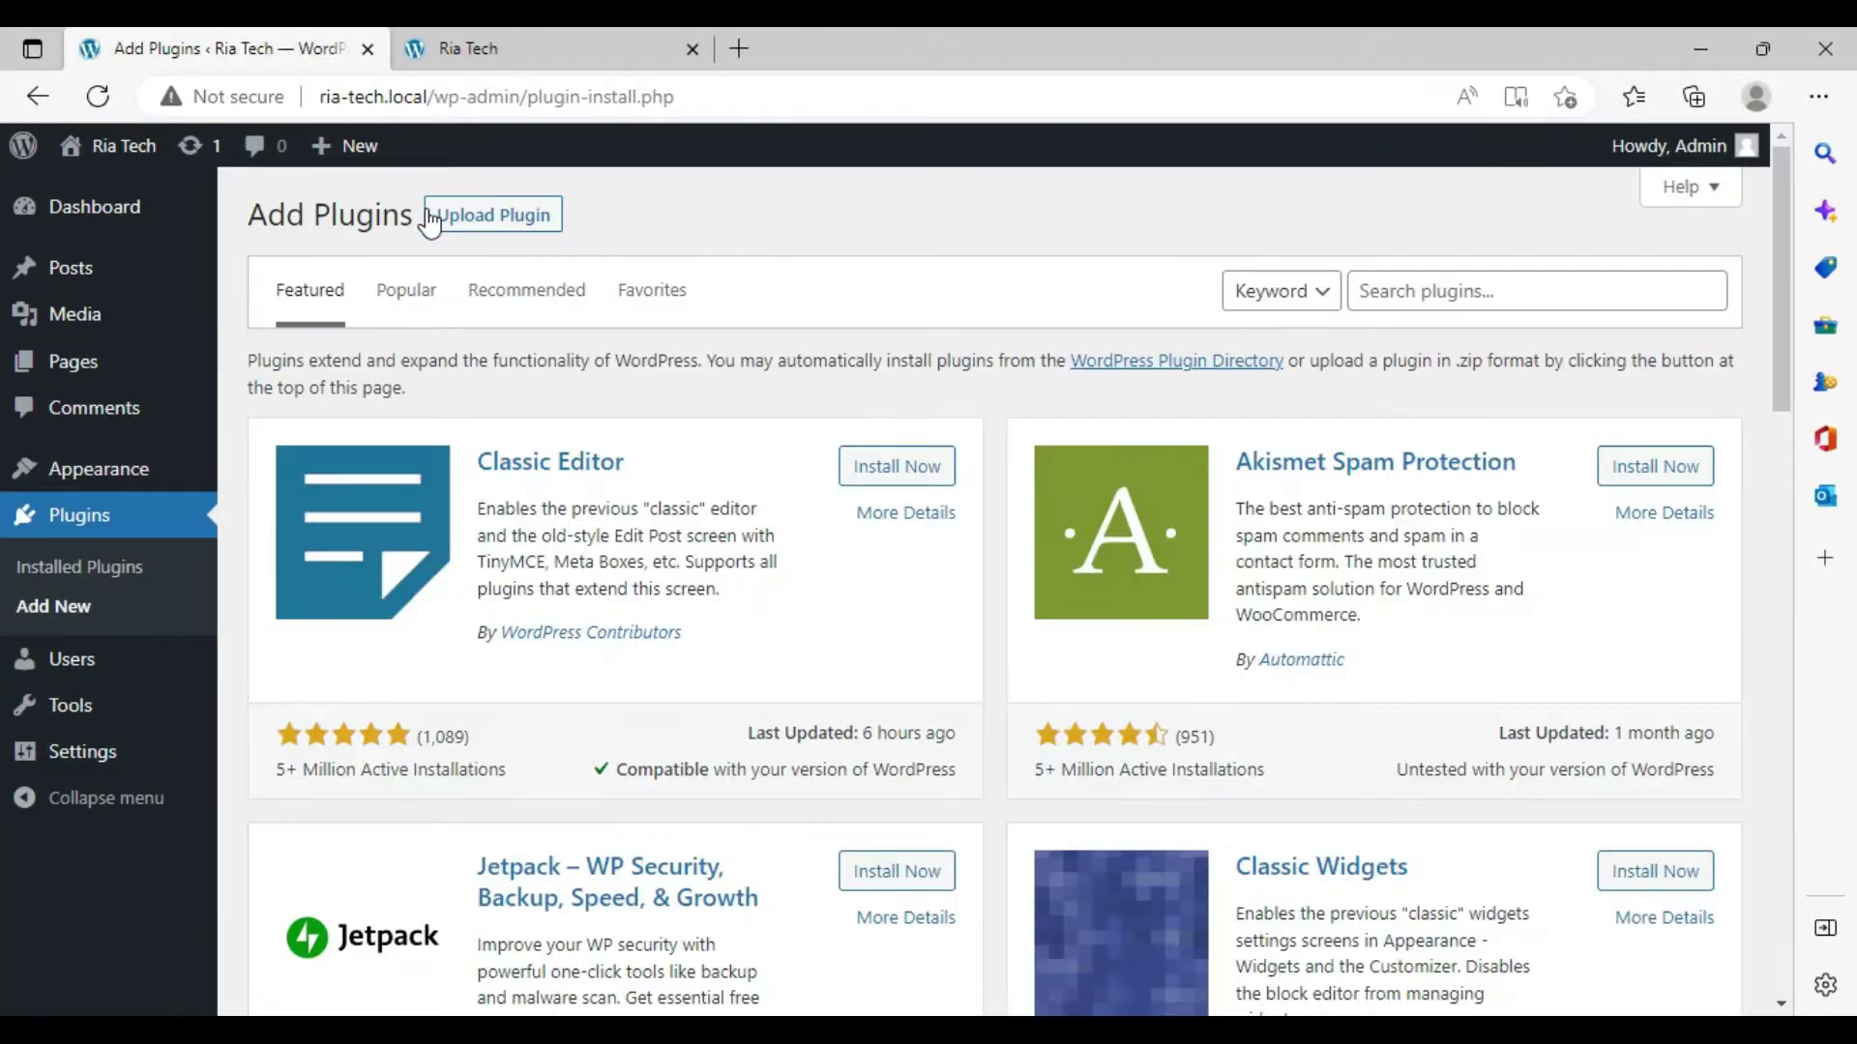
click(1370, 292)
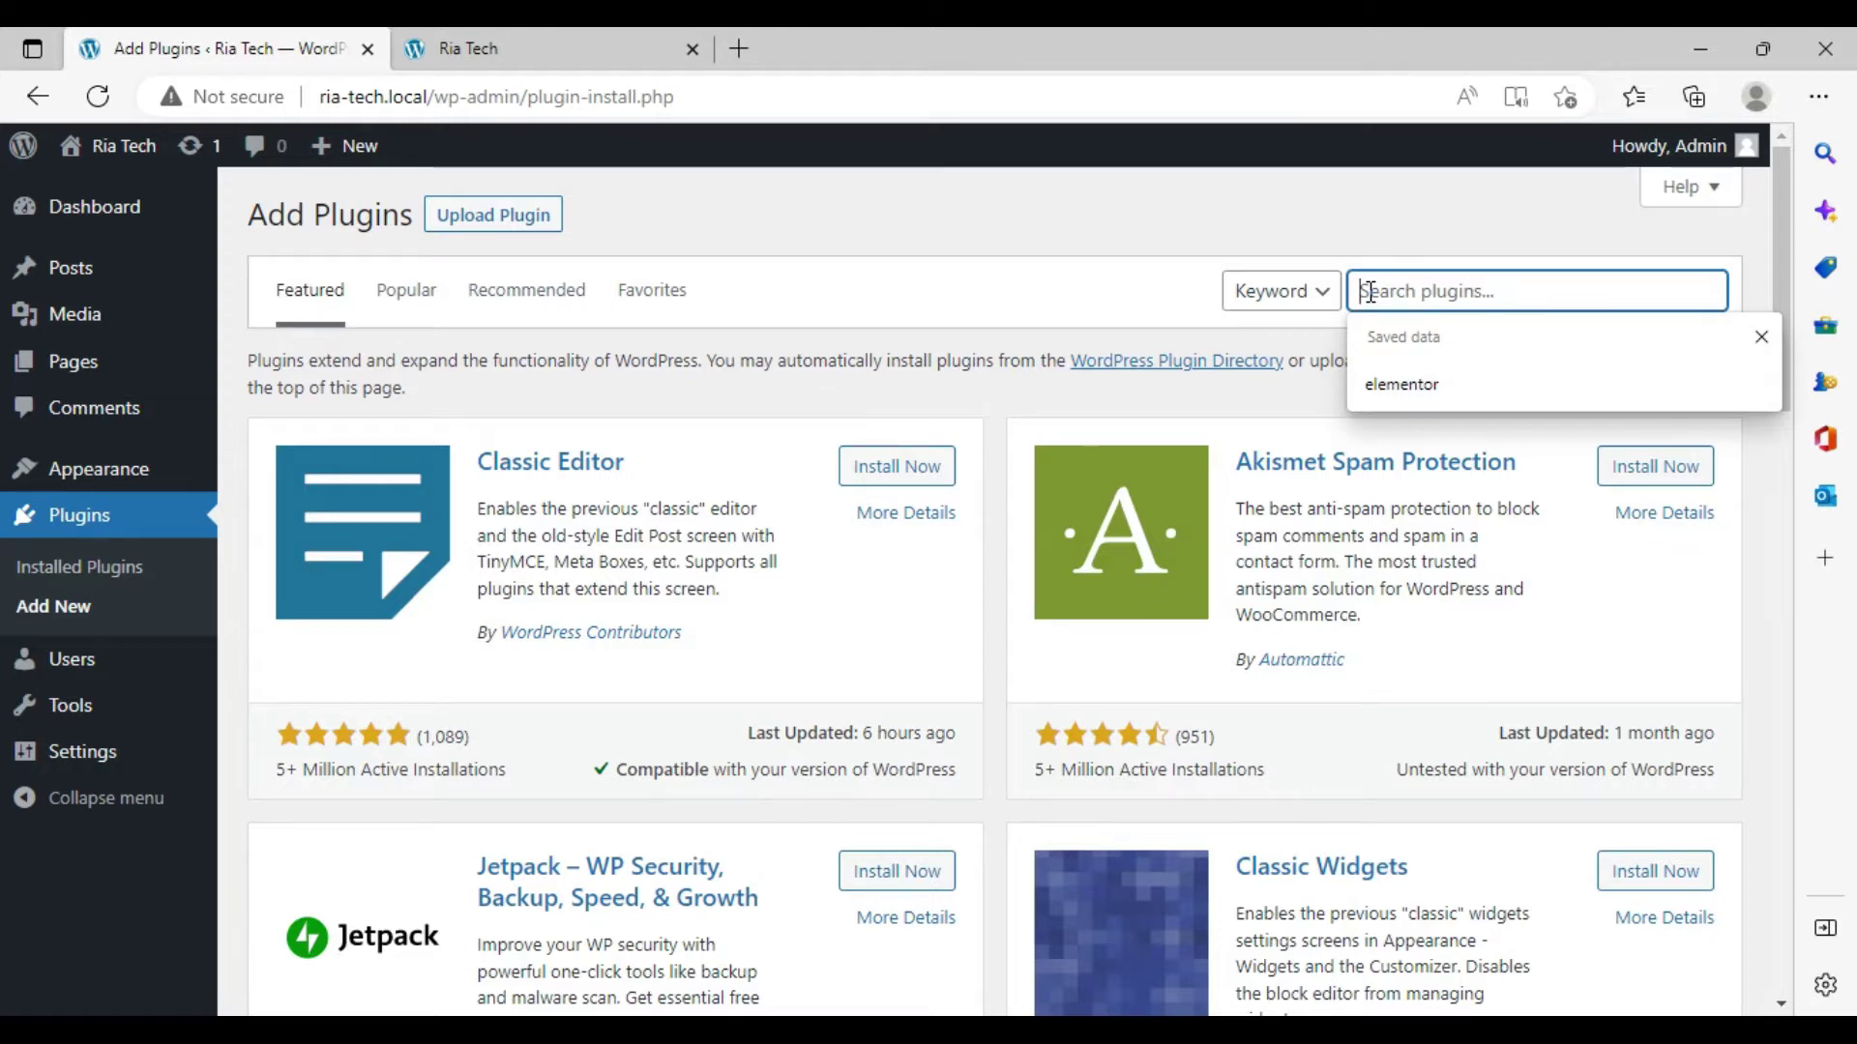
click(1489, 381)
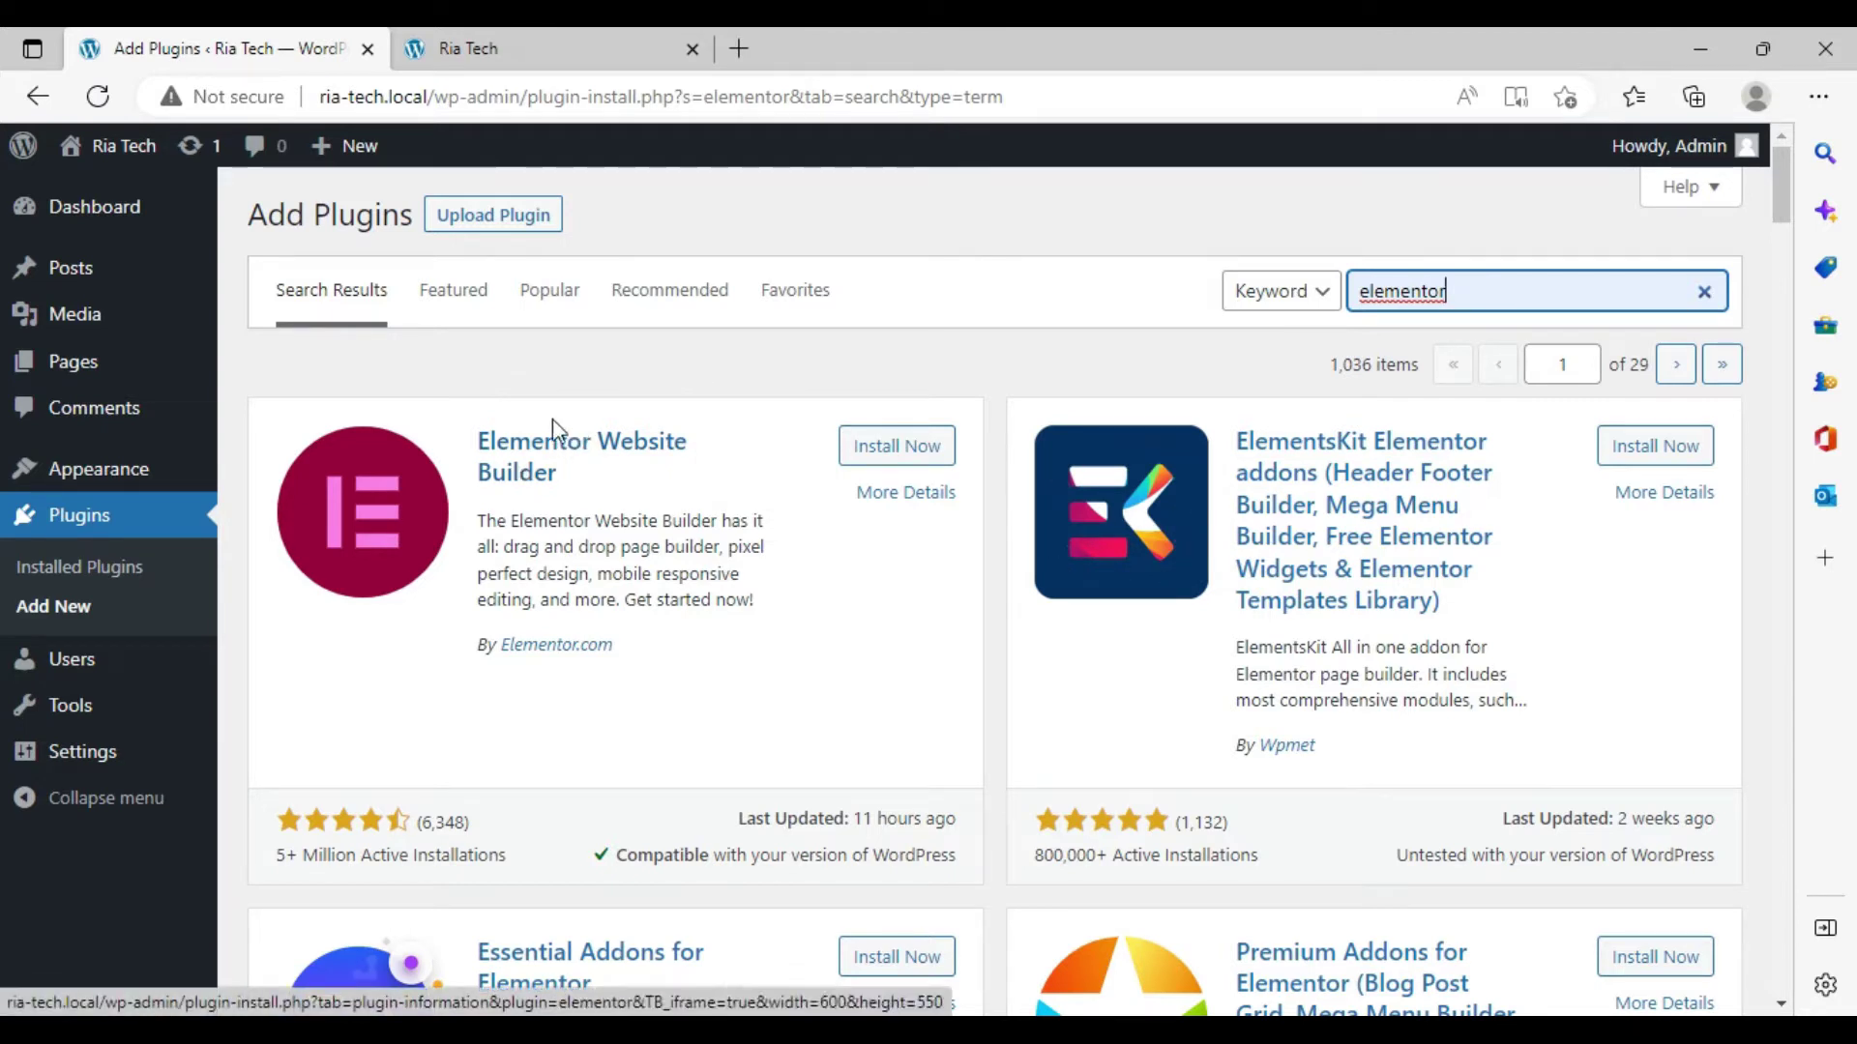
click(868, 495)
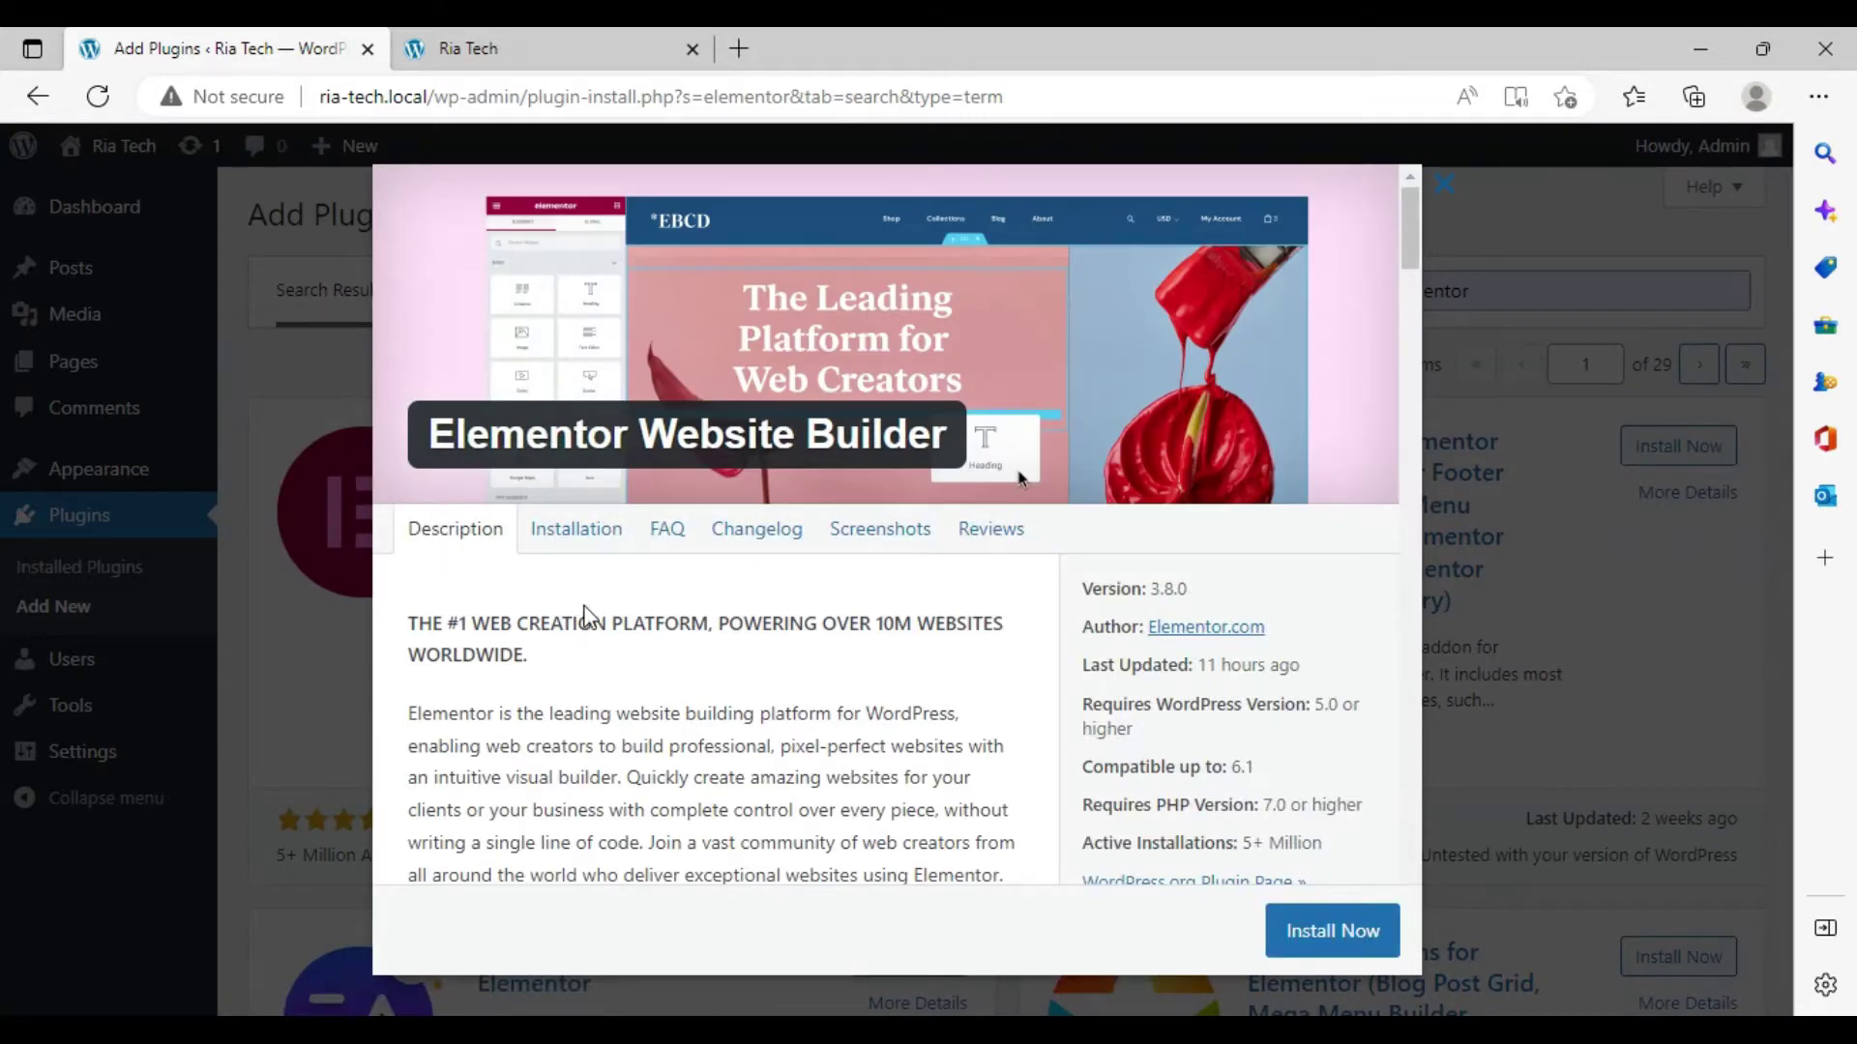
scroll(708, 627, down, 20)
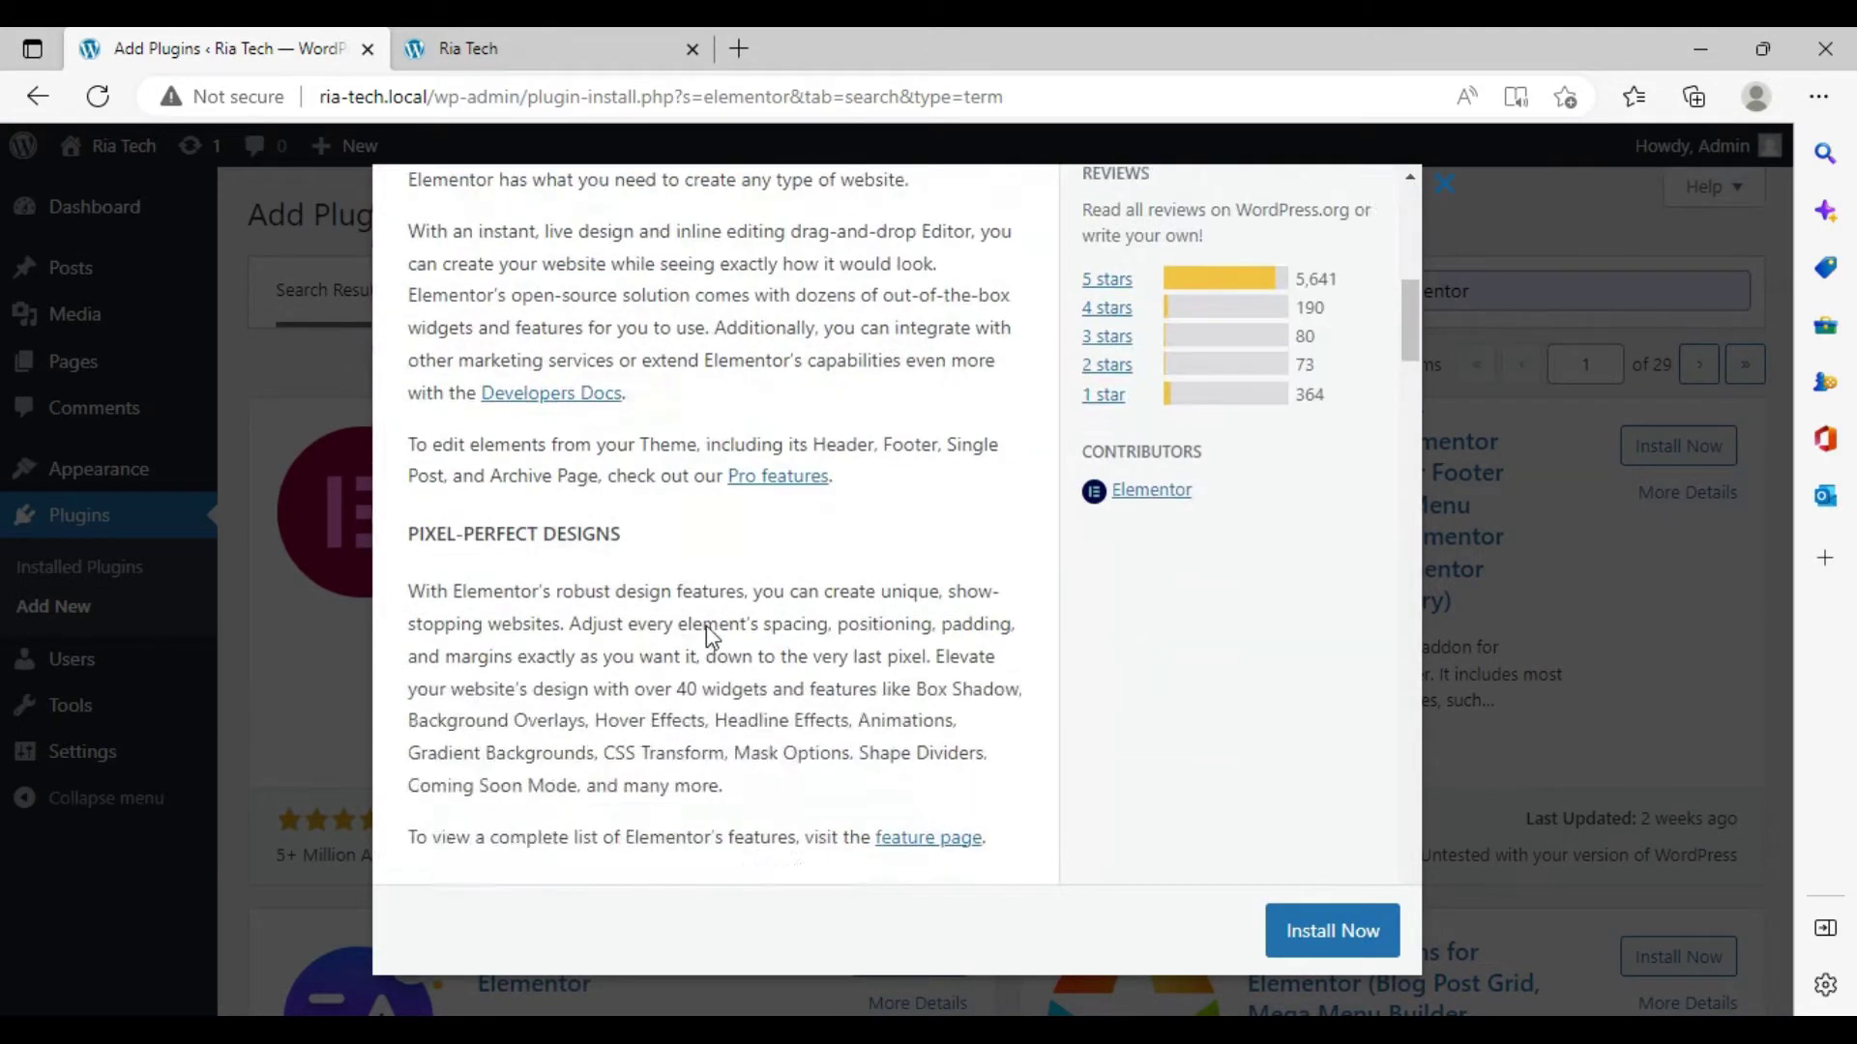
scroll(708, 633, down, 5)
scroll(708, 633, up, 15)
scroll(707, 634, up, 5)
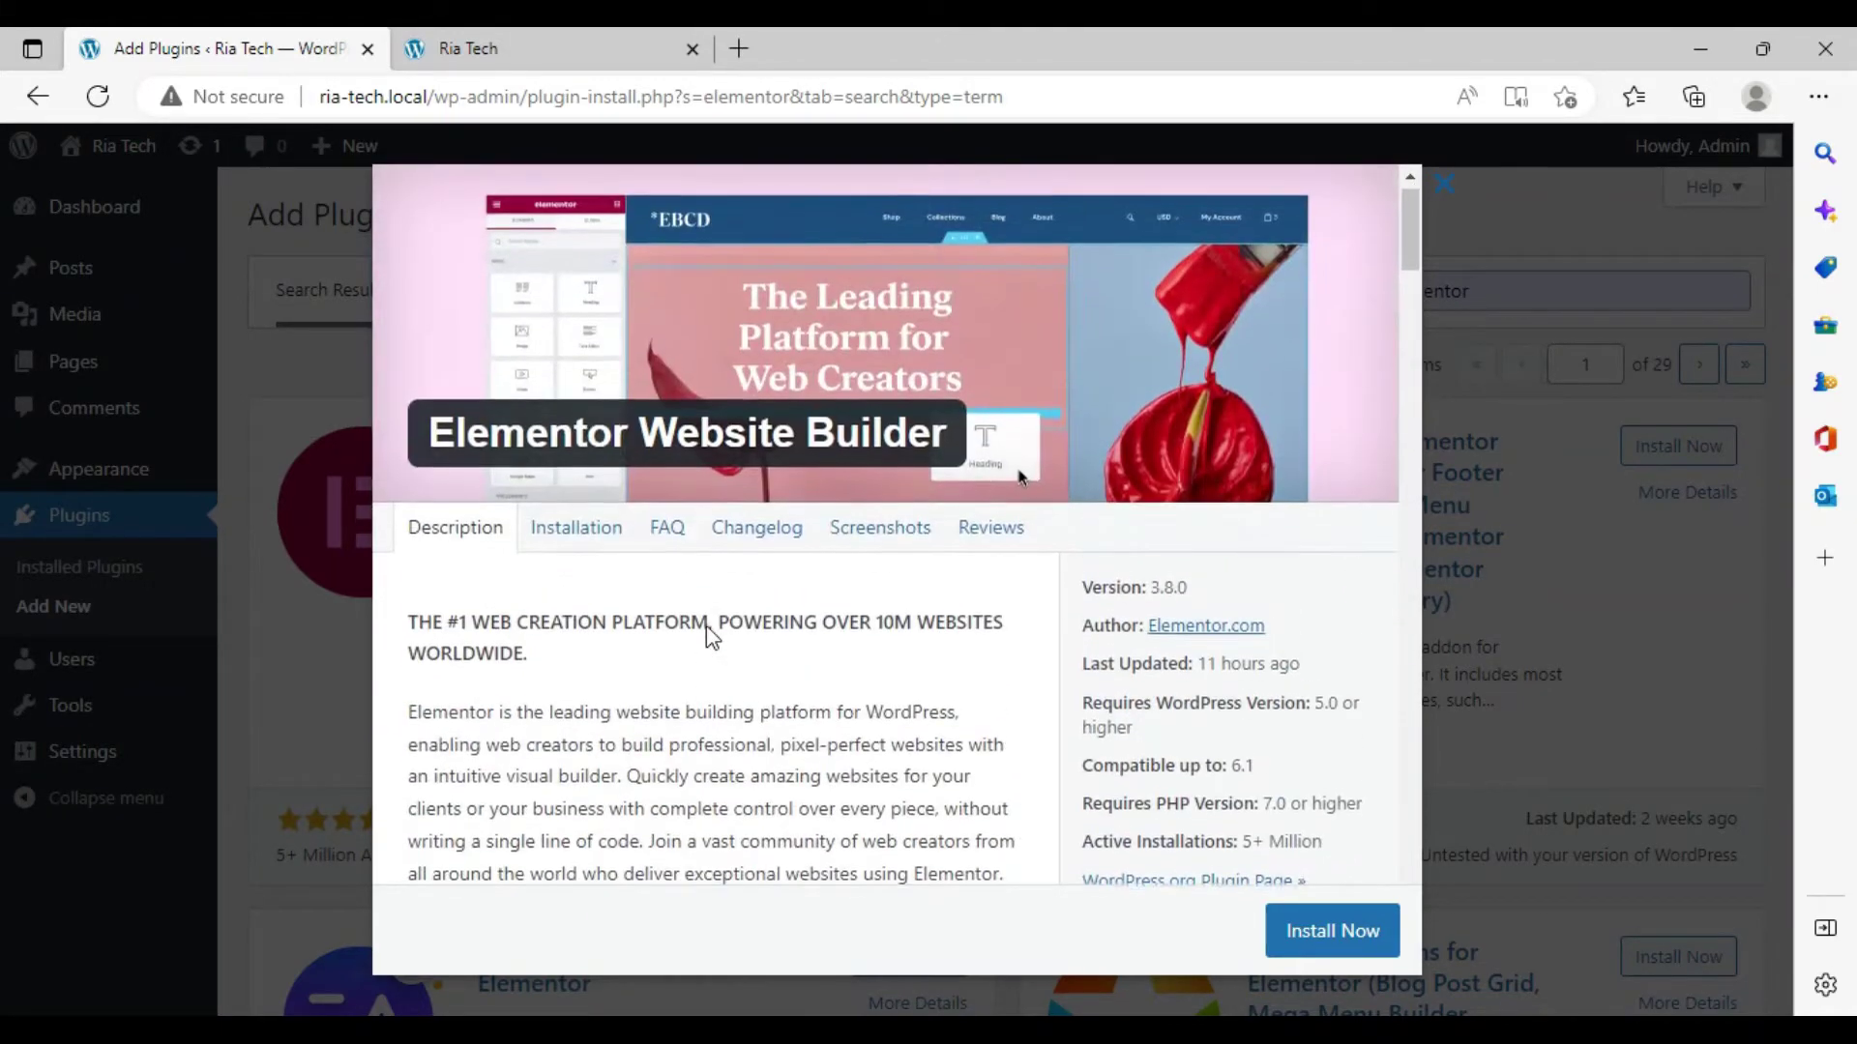
click(577, 530)
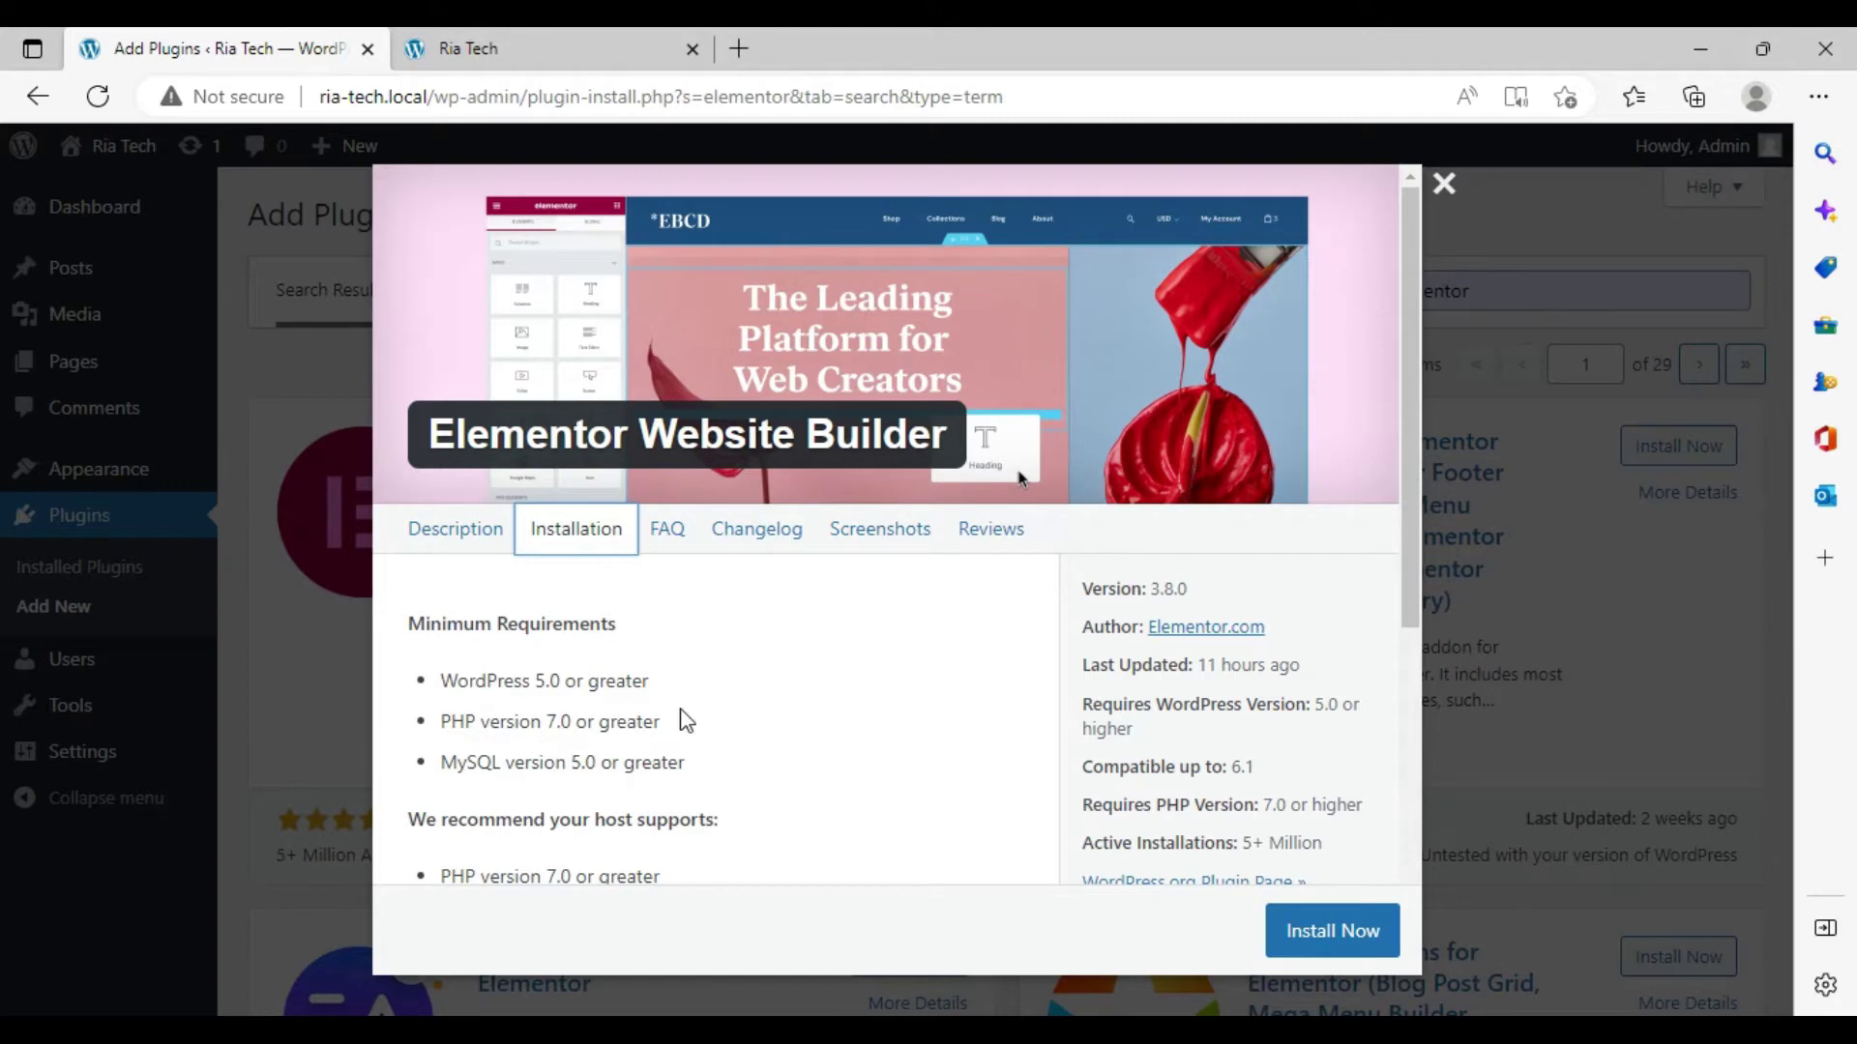
click(853, 543)
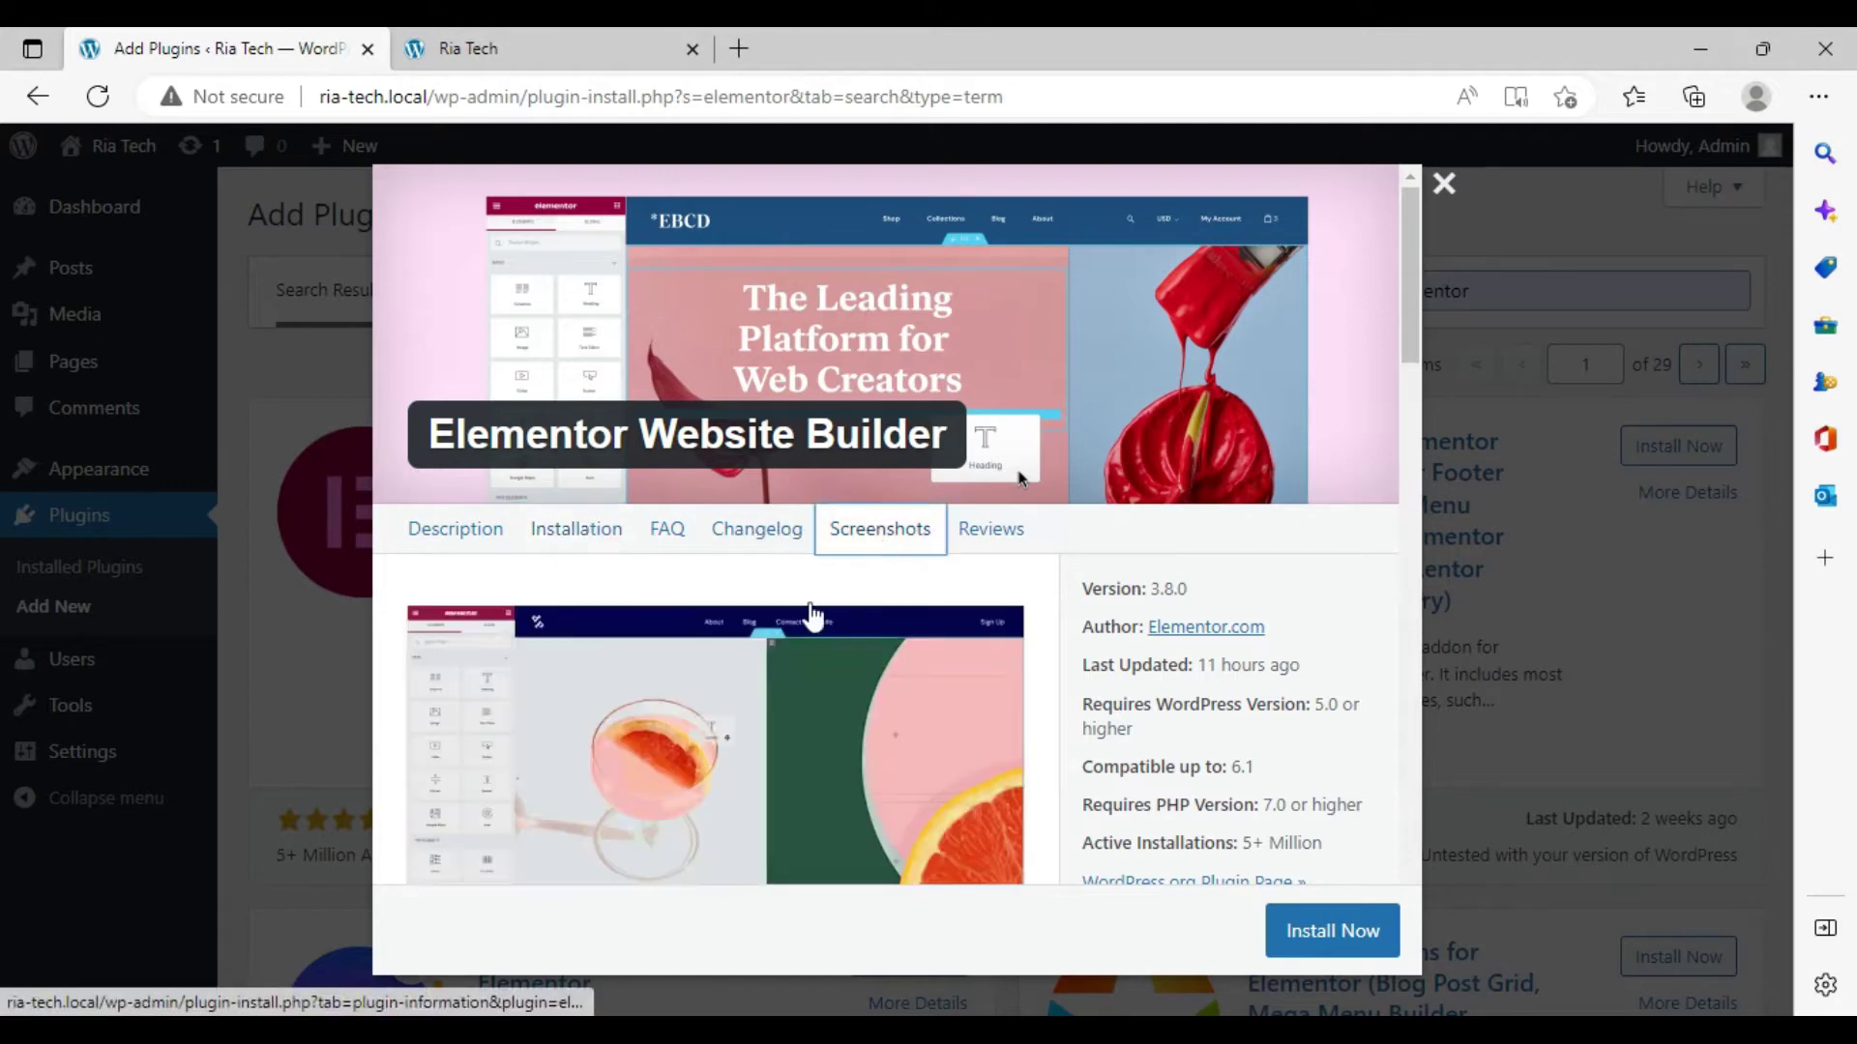
scroll(731, 689, down, 2)
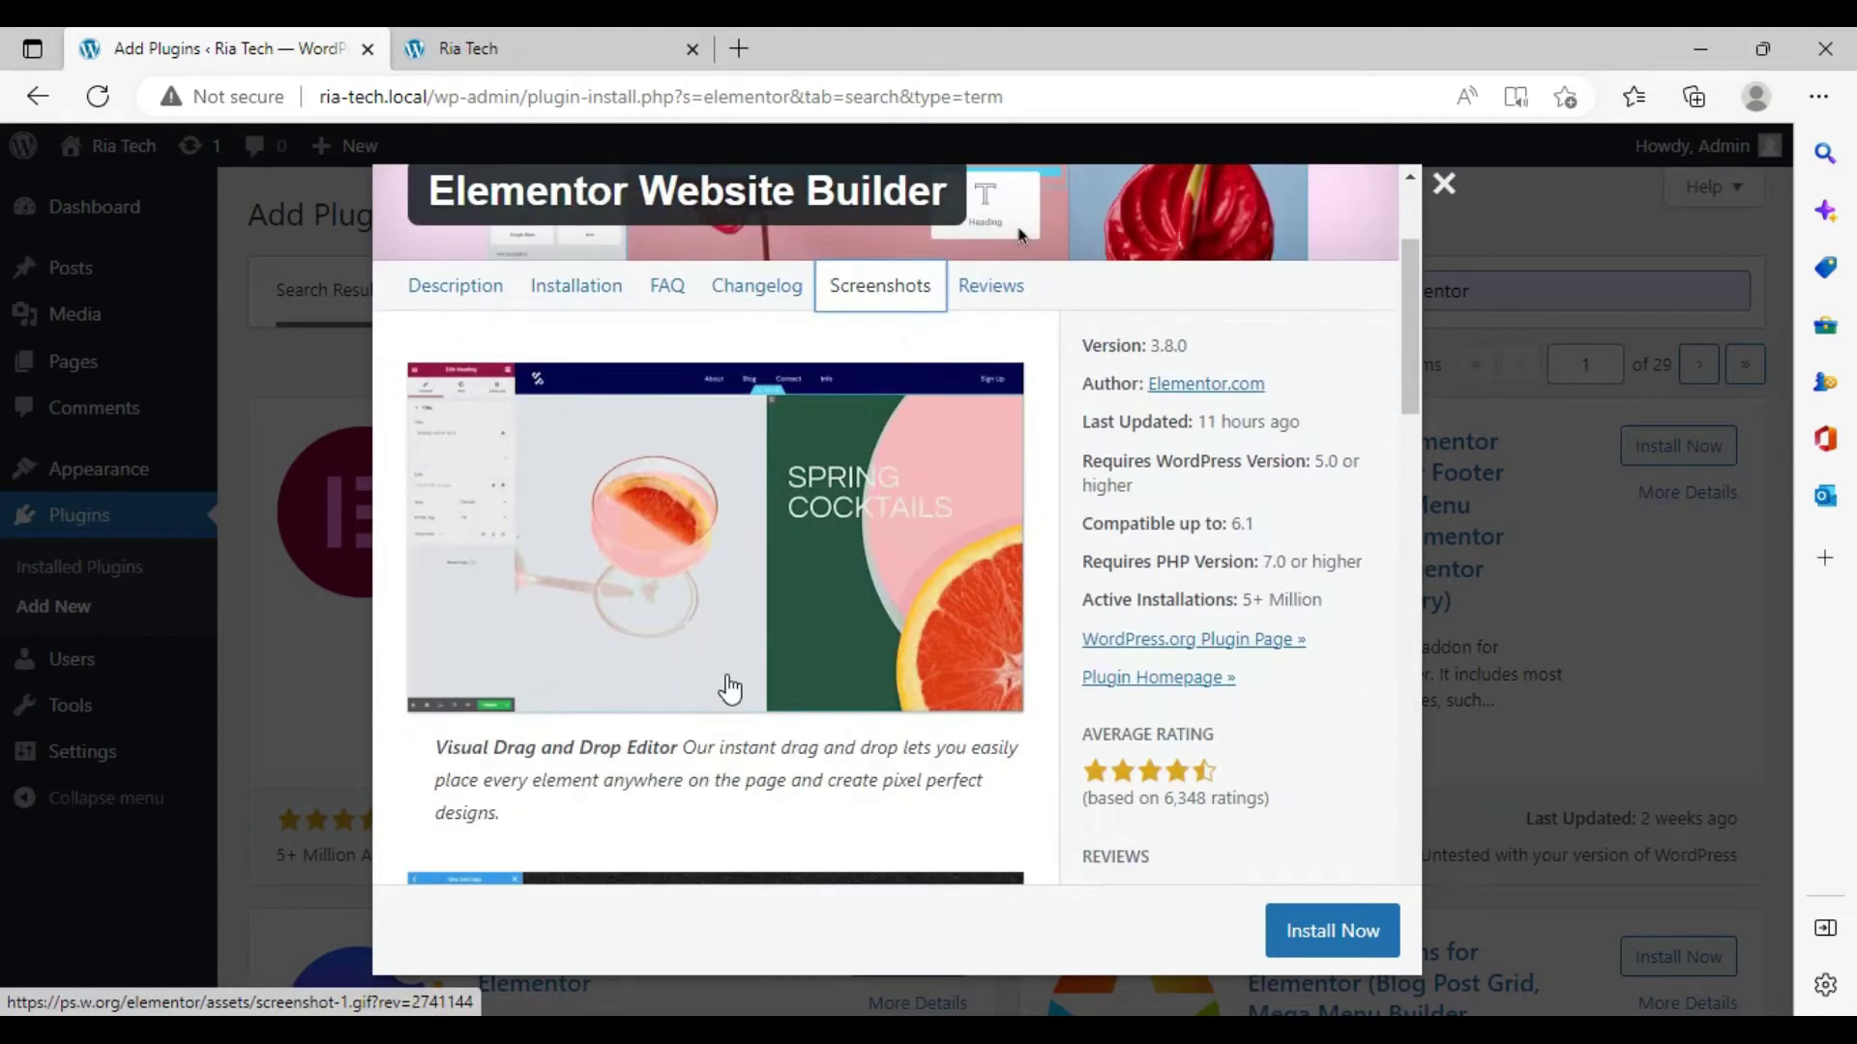
scroll(730, 689, down, 3)
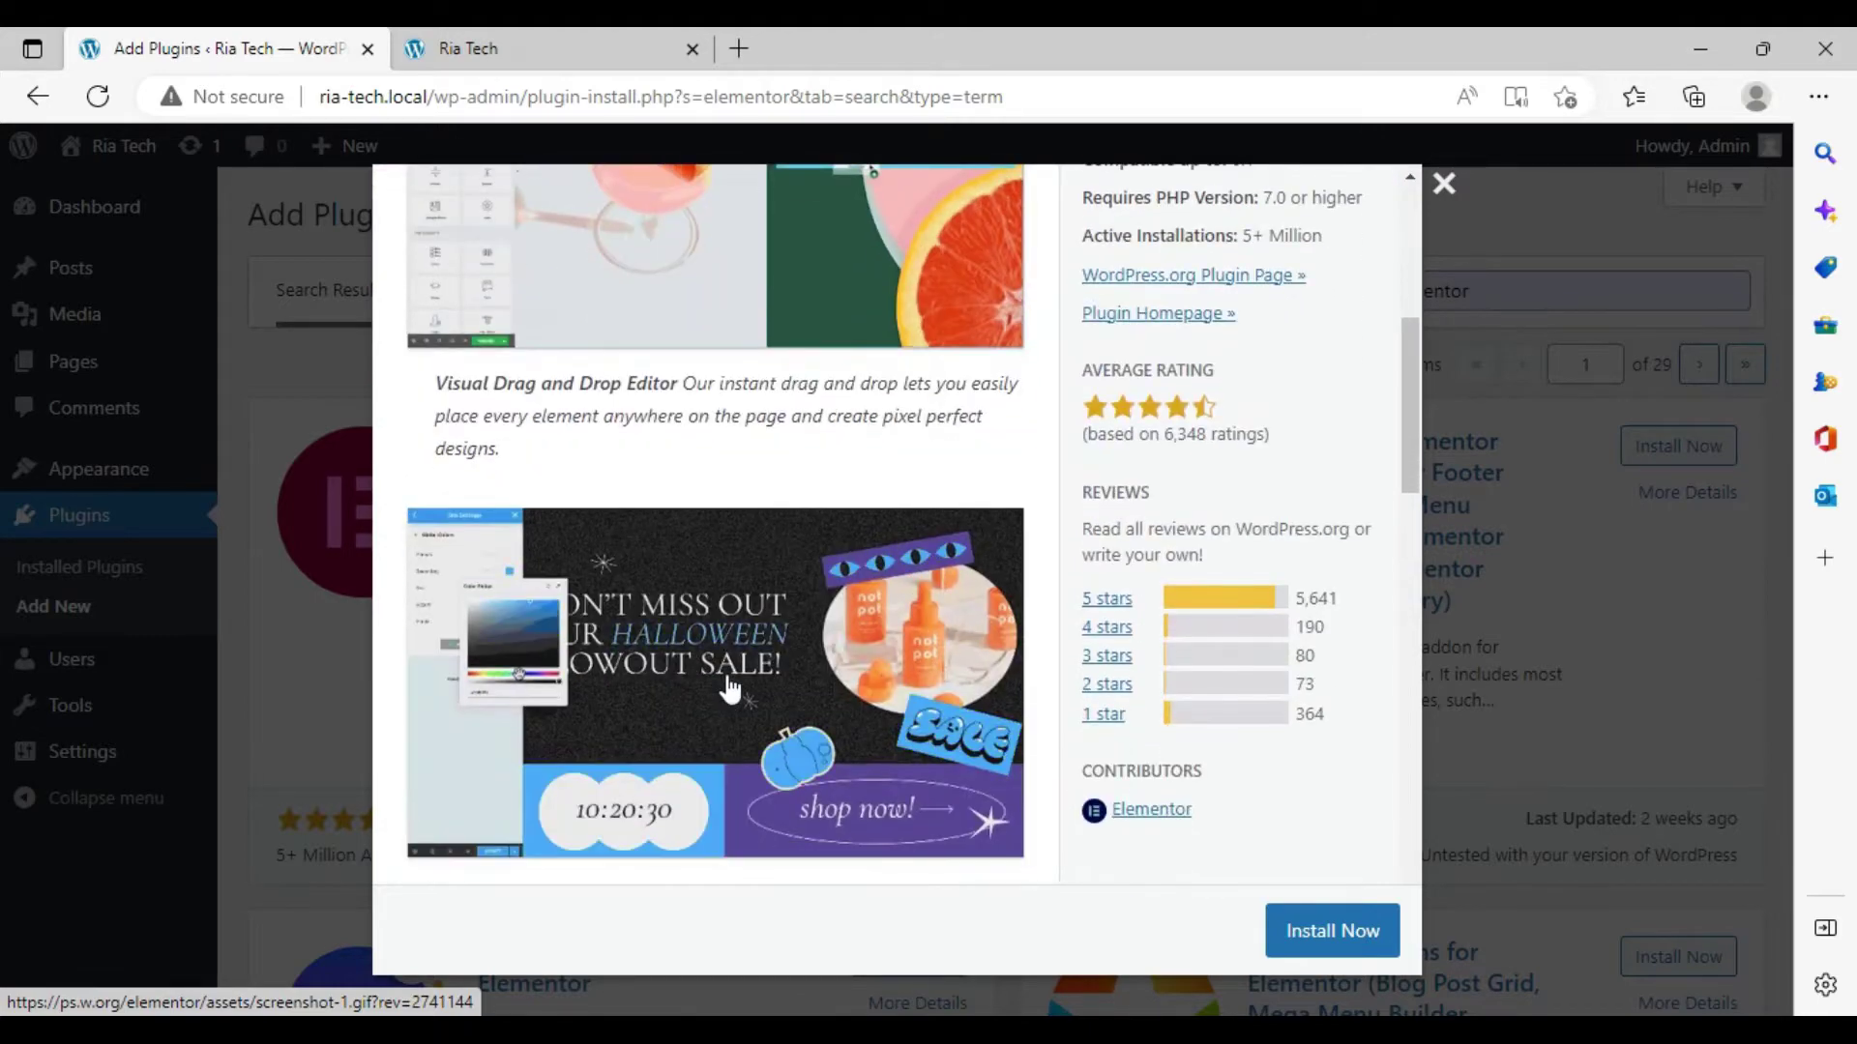
scroll(730, 688, down, 3)
scroll(730, 689, down, 15)
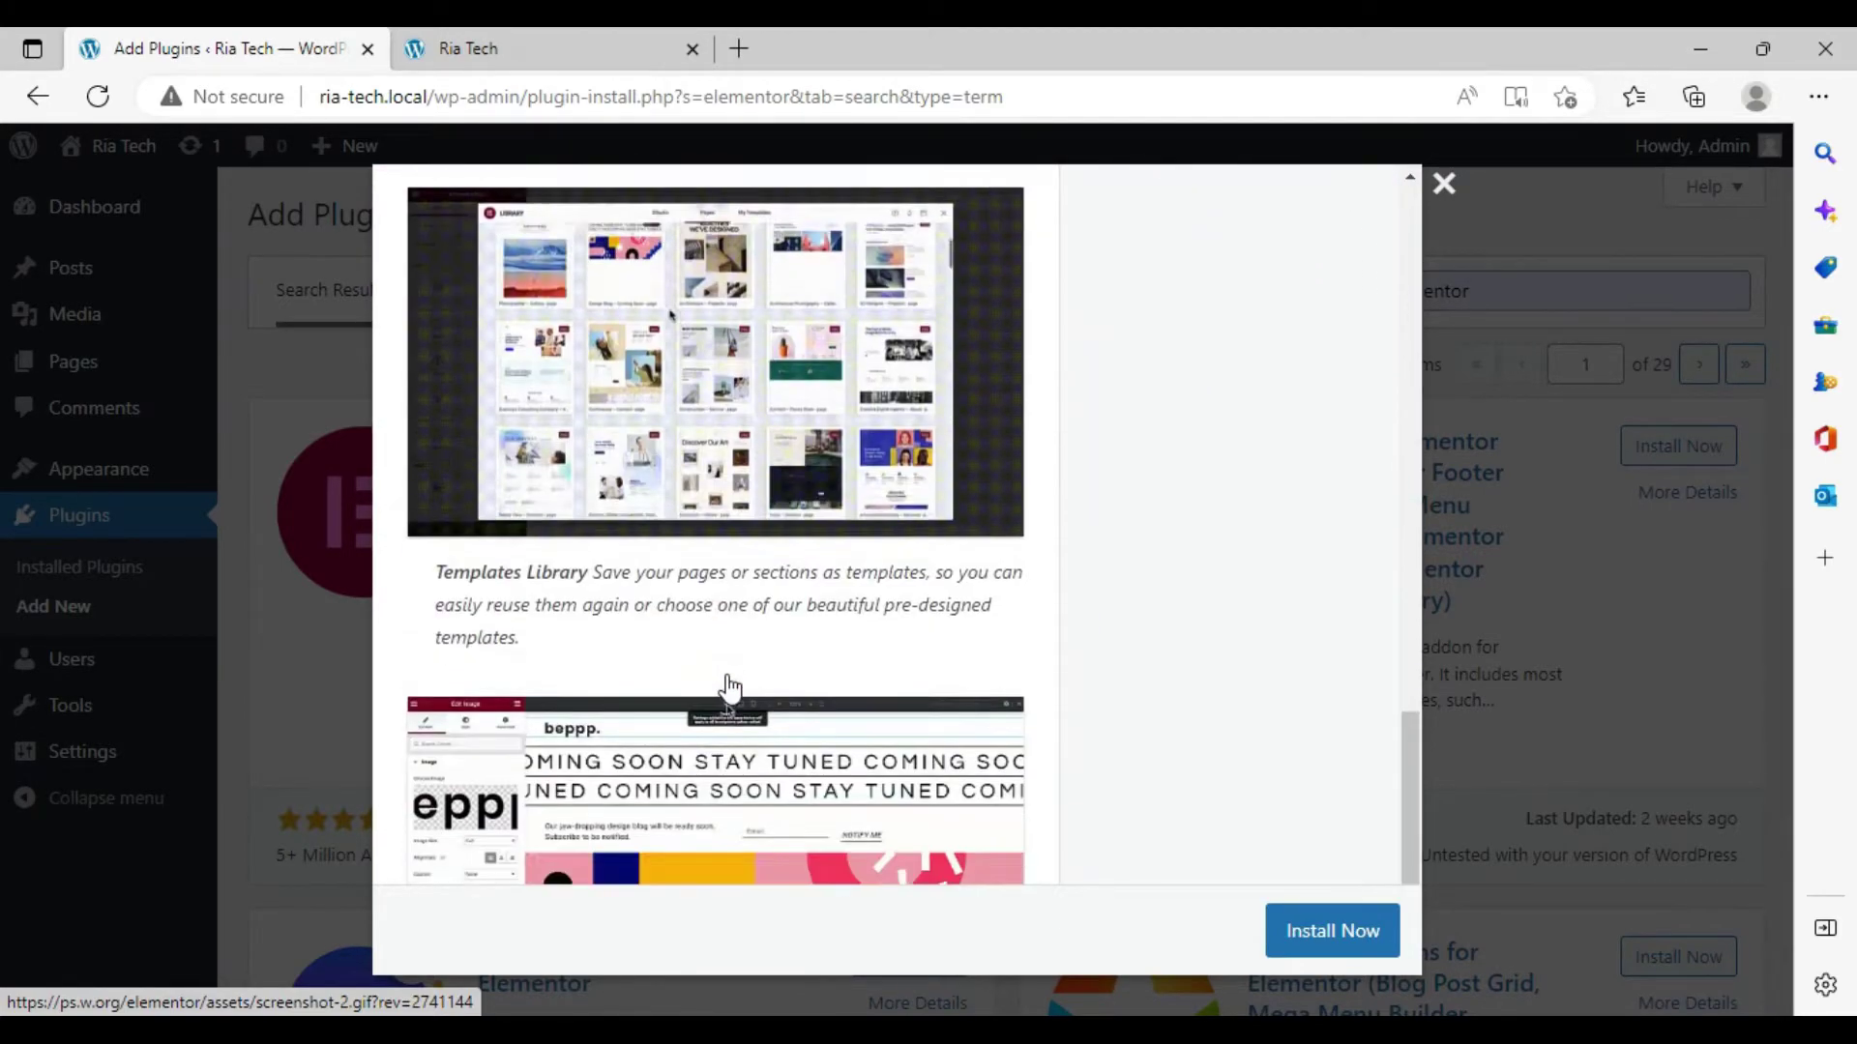
scroll(730, 689, up, 15)
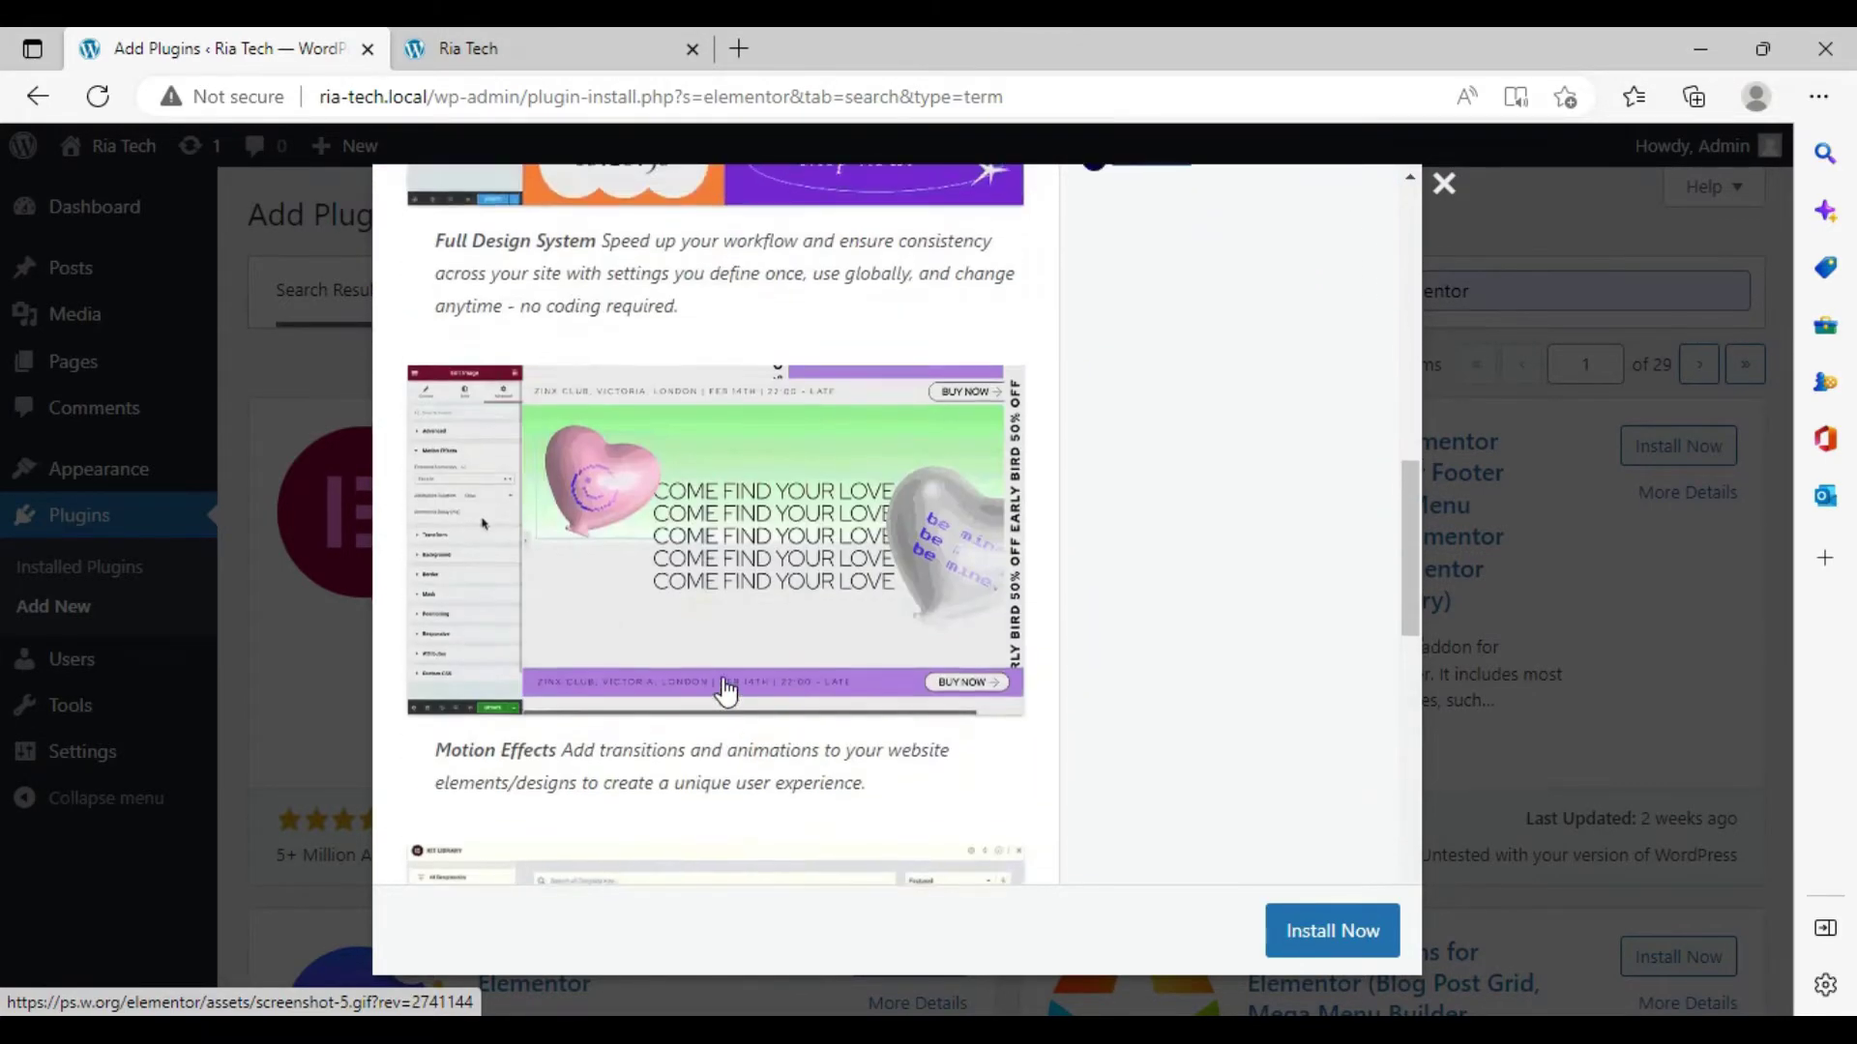
scroll(727, 692, up, 10)
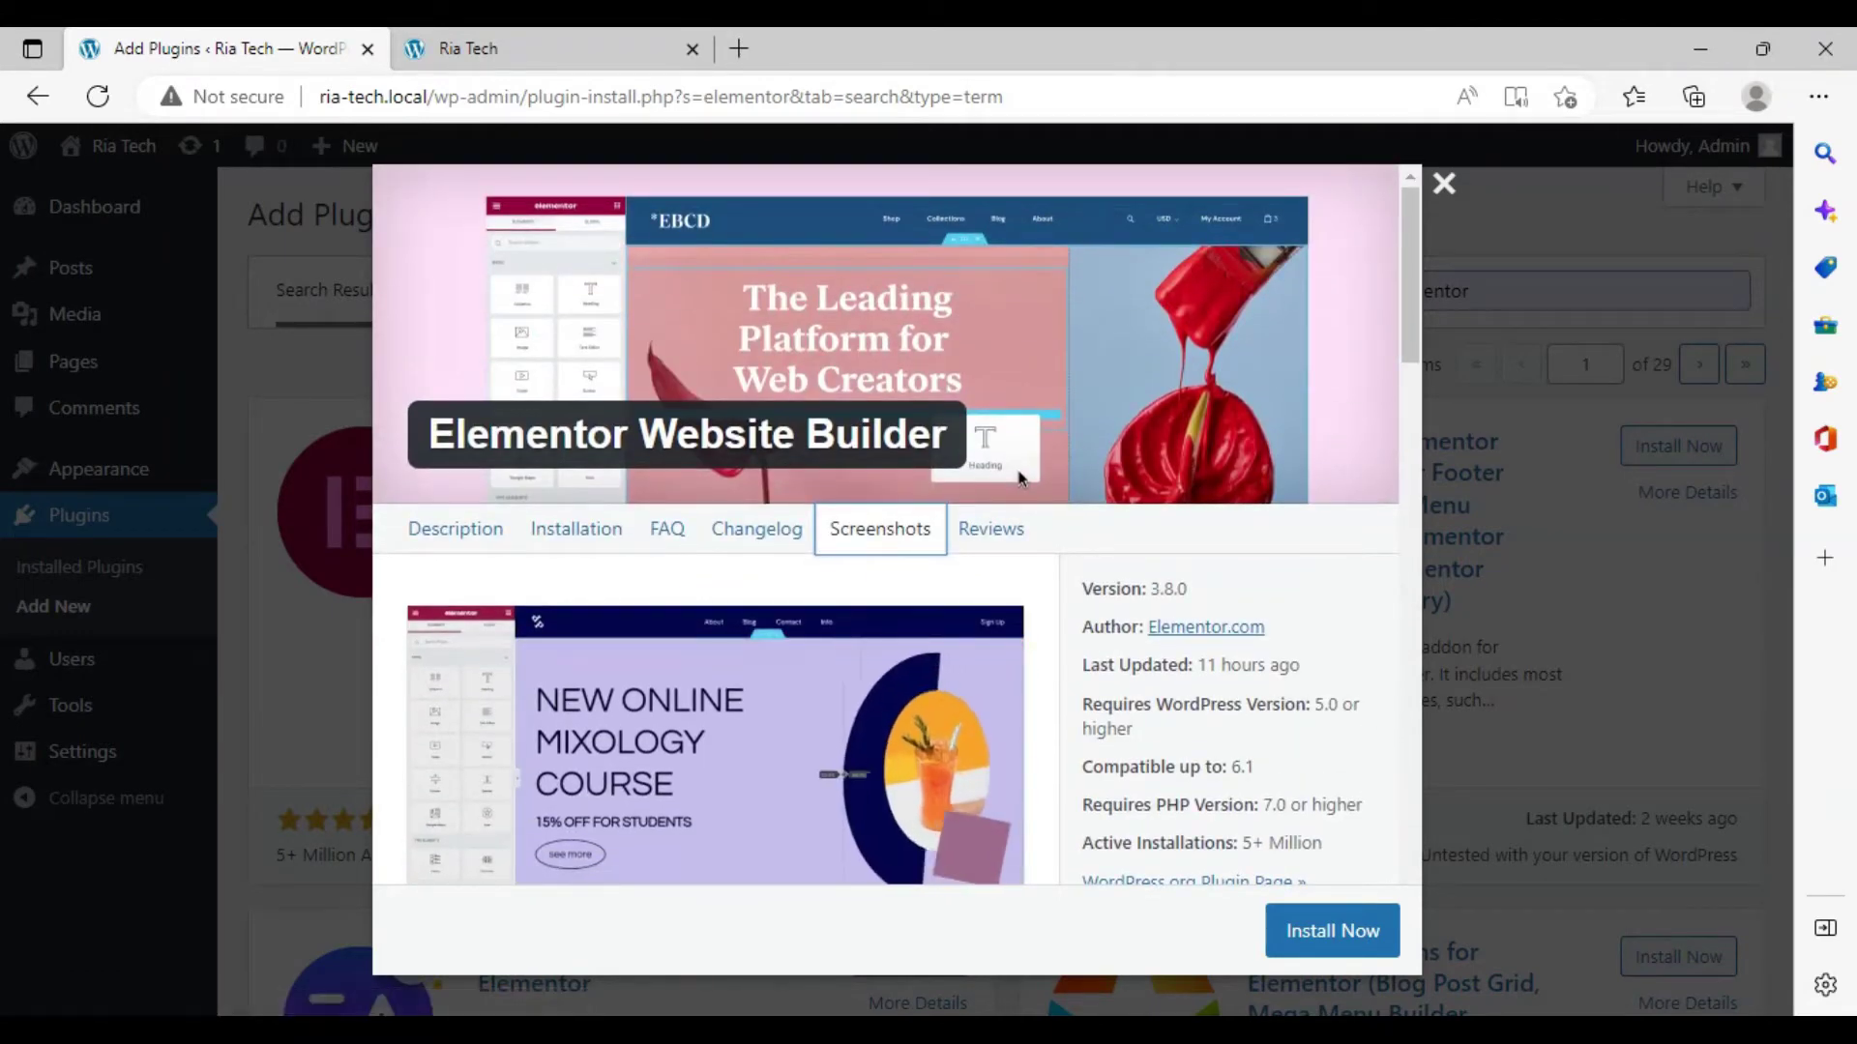
click(1446, 198)
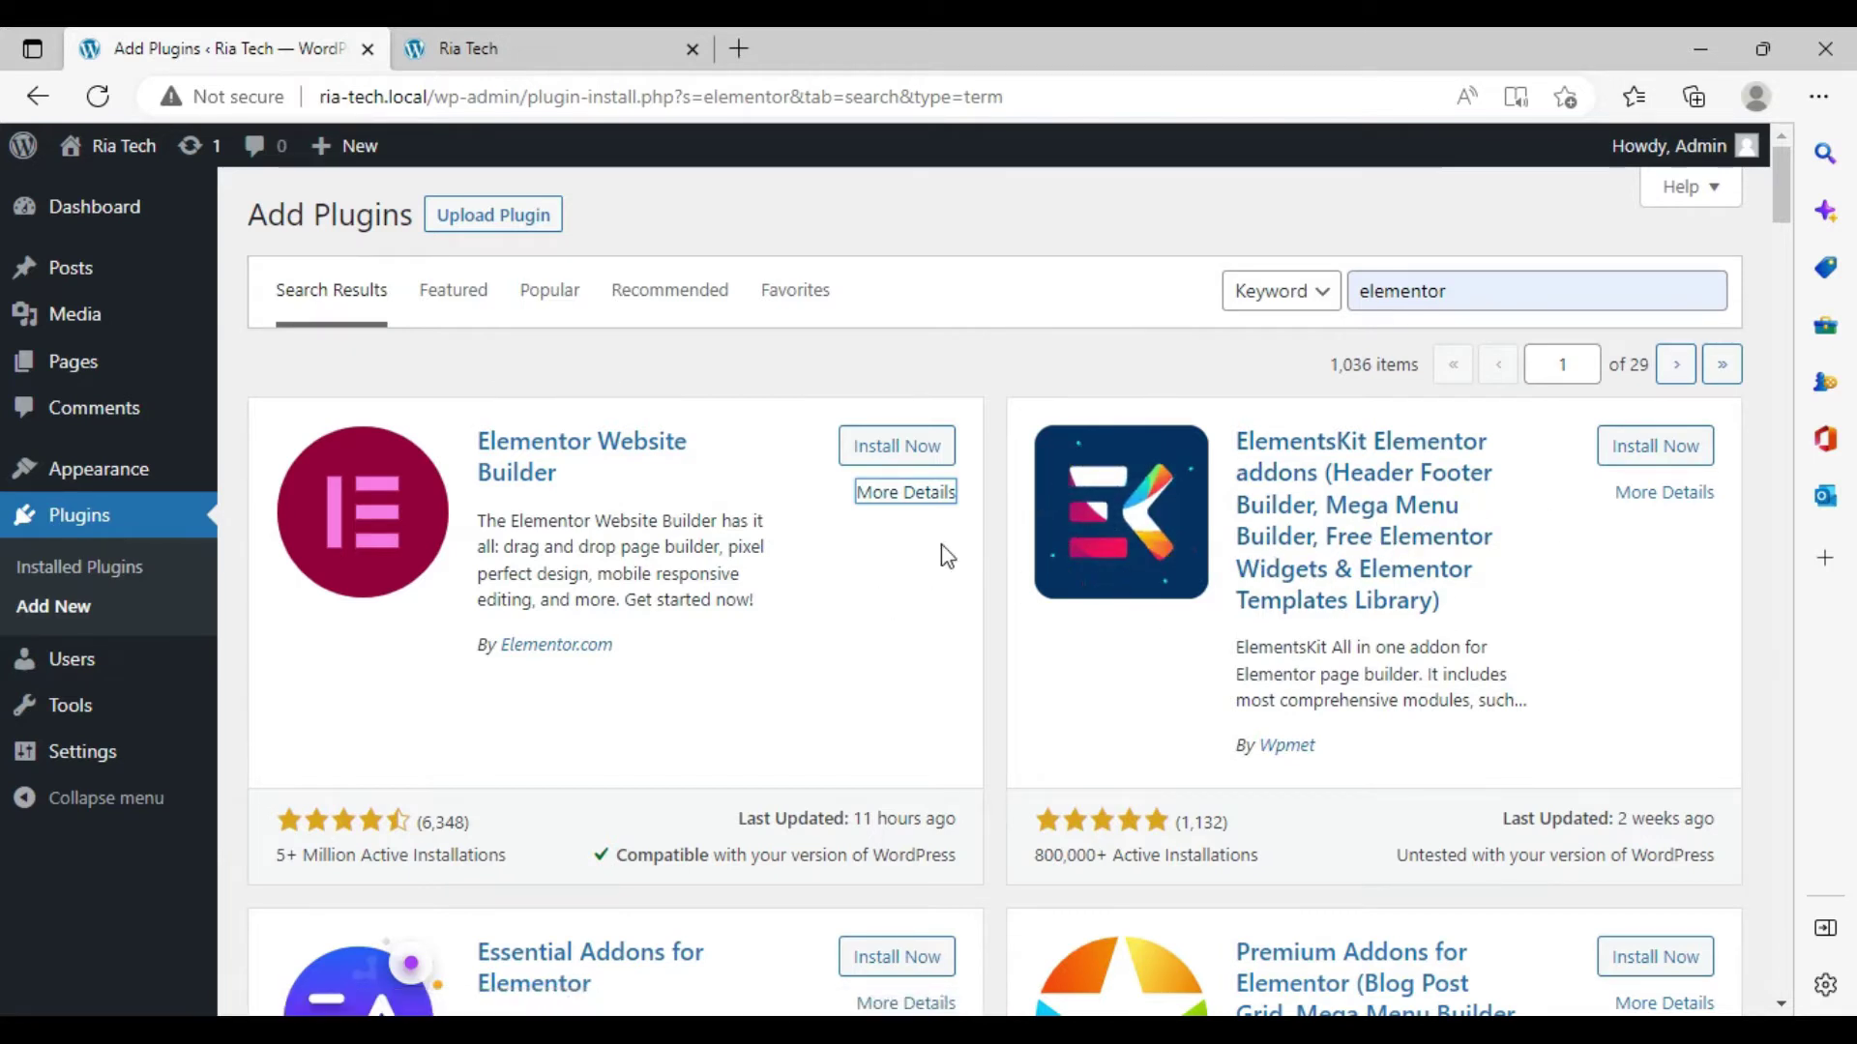
Step: Install the Elementor Website Builder plugin (3.8.0) and activate it
click(902, 443)
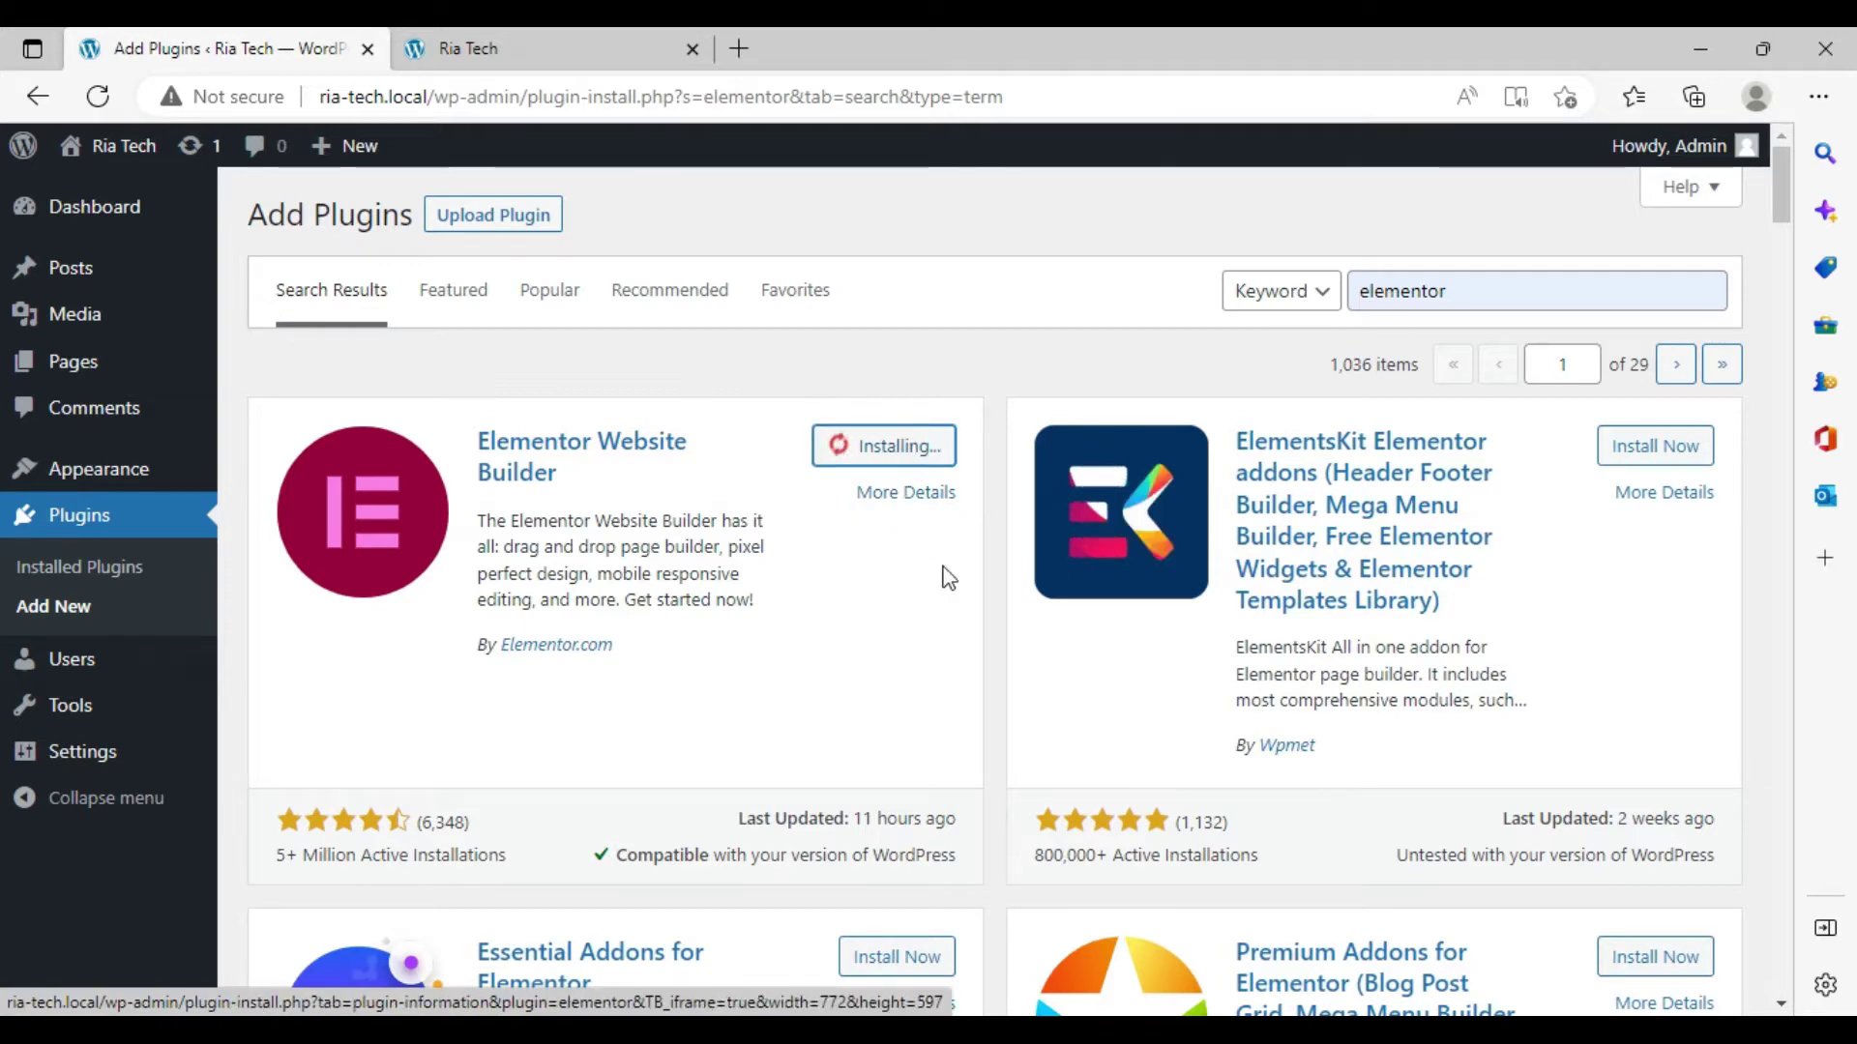
scroll(944, 565, down, 7)
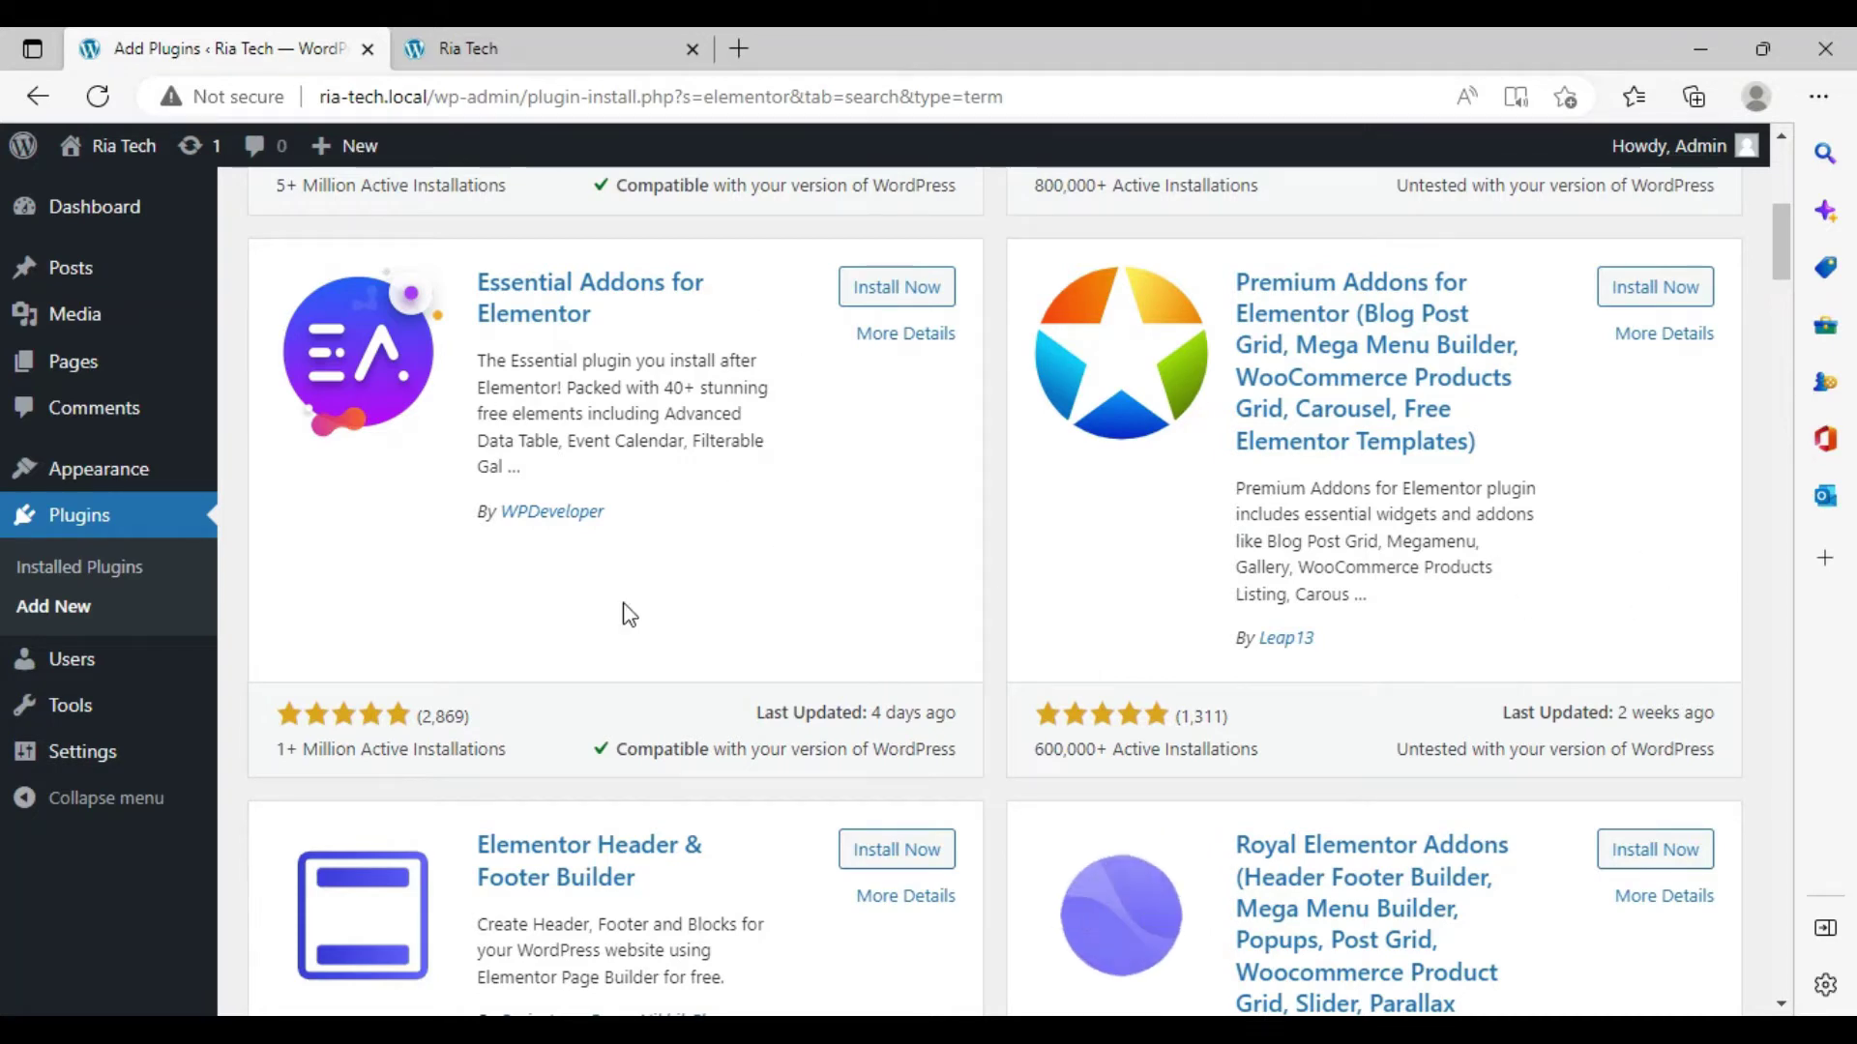
scroll(627, 613, up, 7)
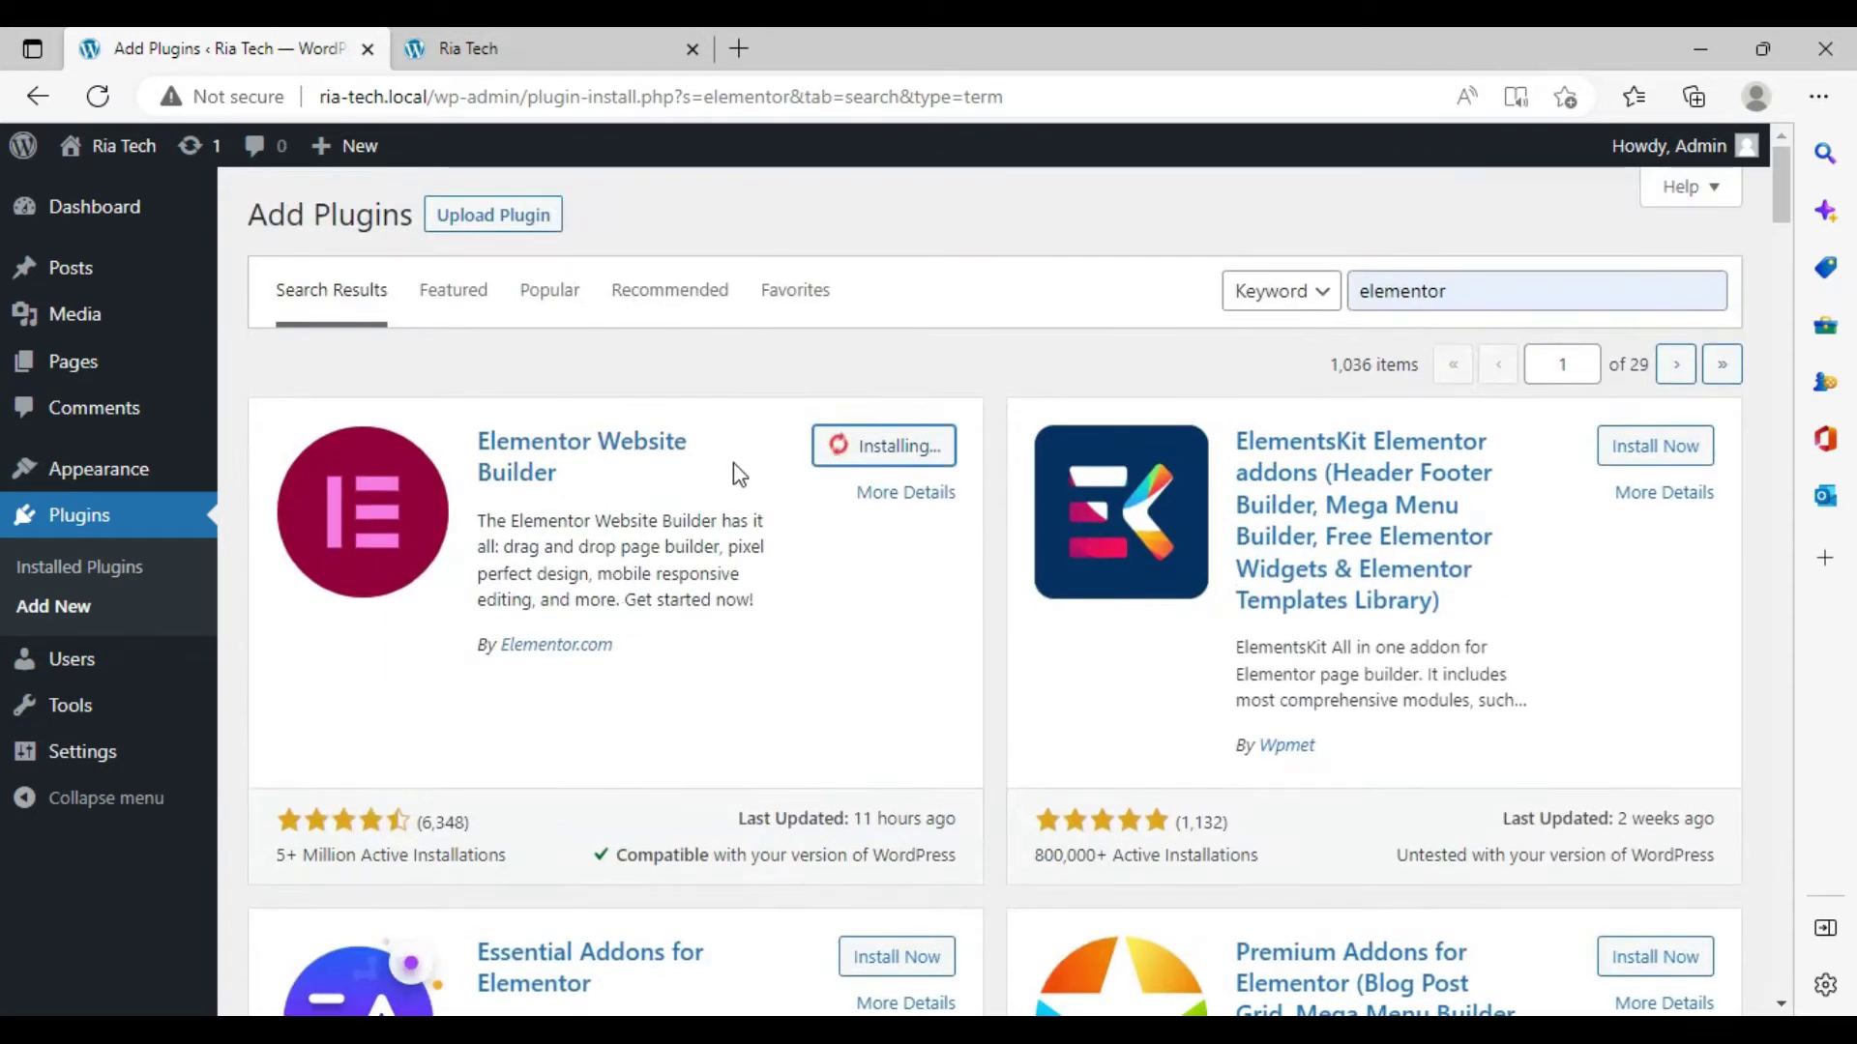
scroll(914, 586, down, 10)
scroll(923, 593, down, 8)
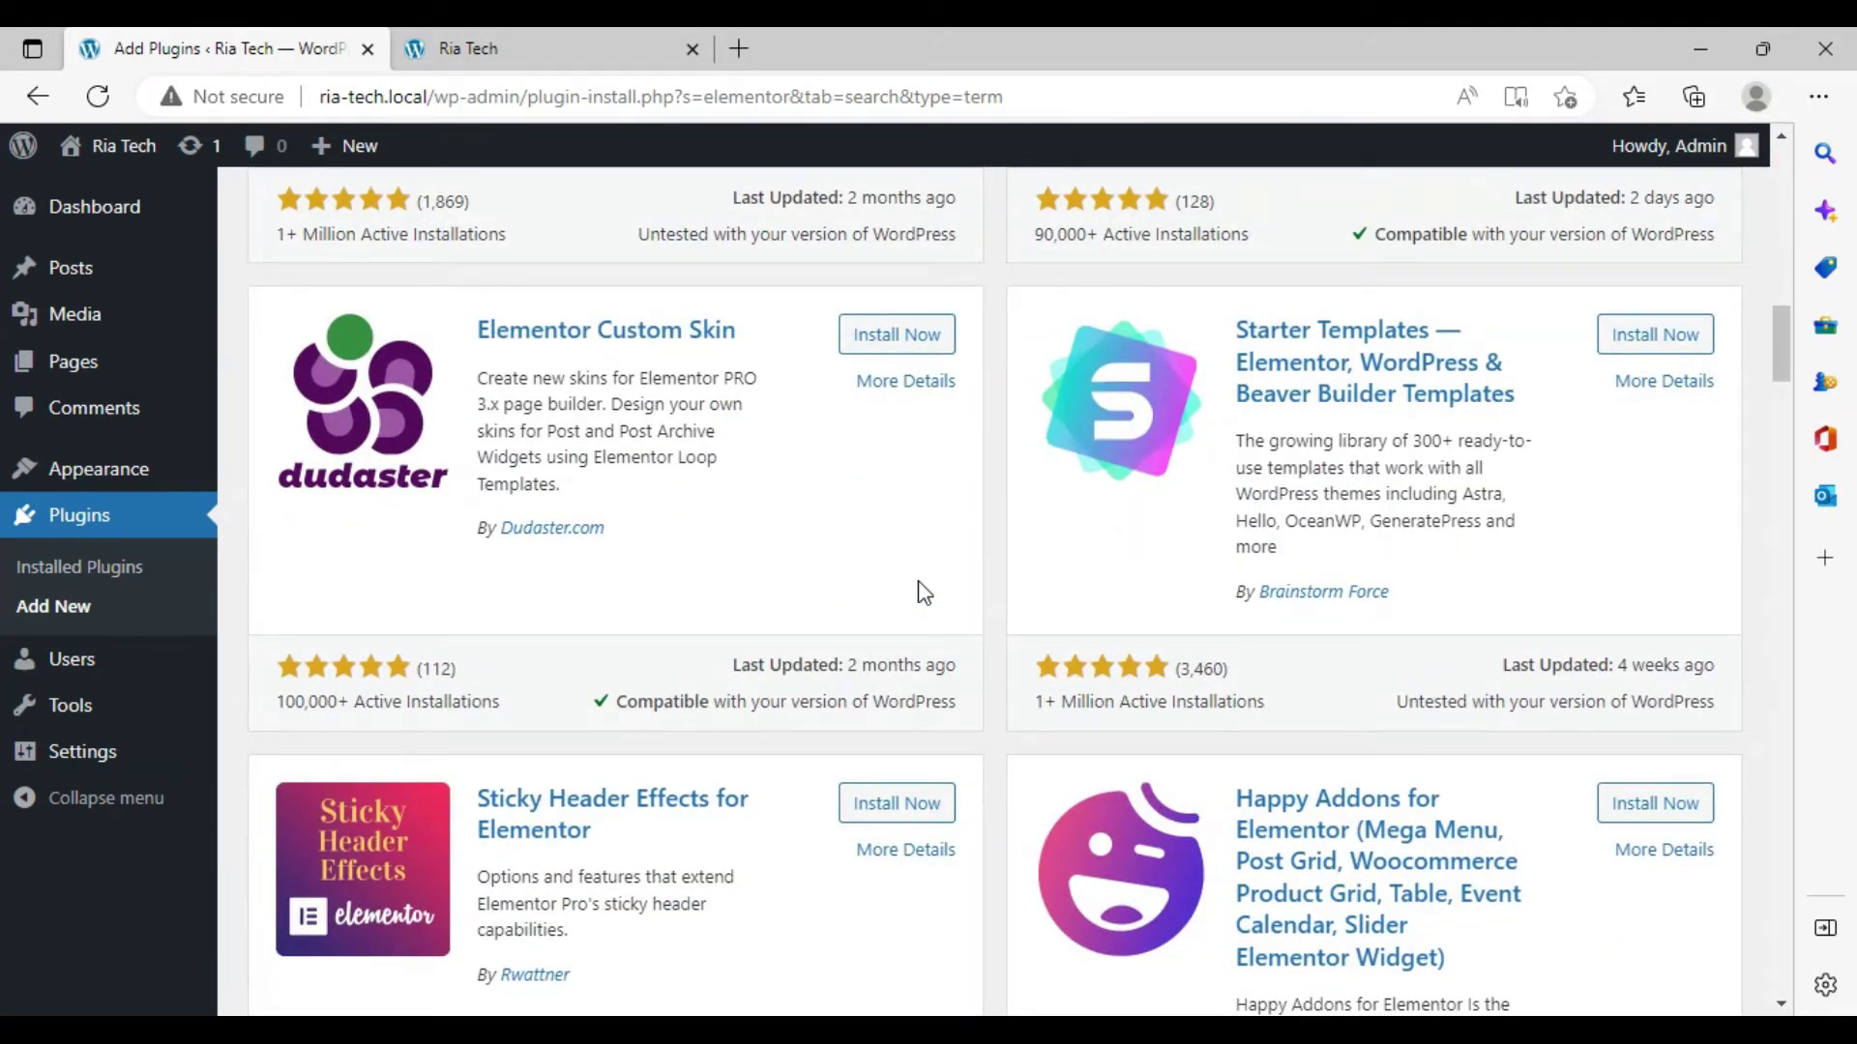
scroll(923, 593, up, 18)
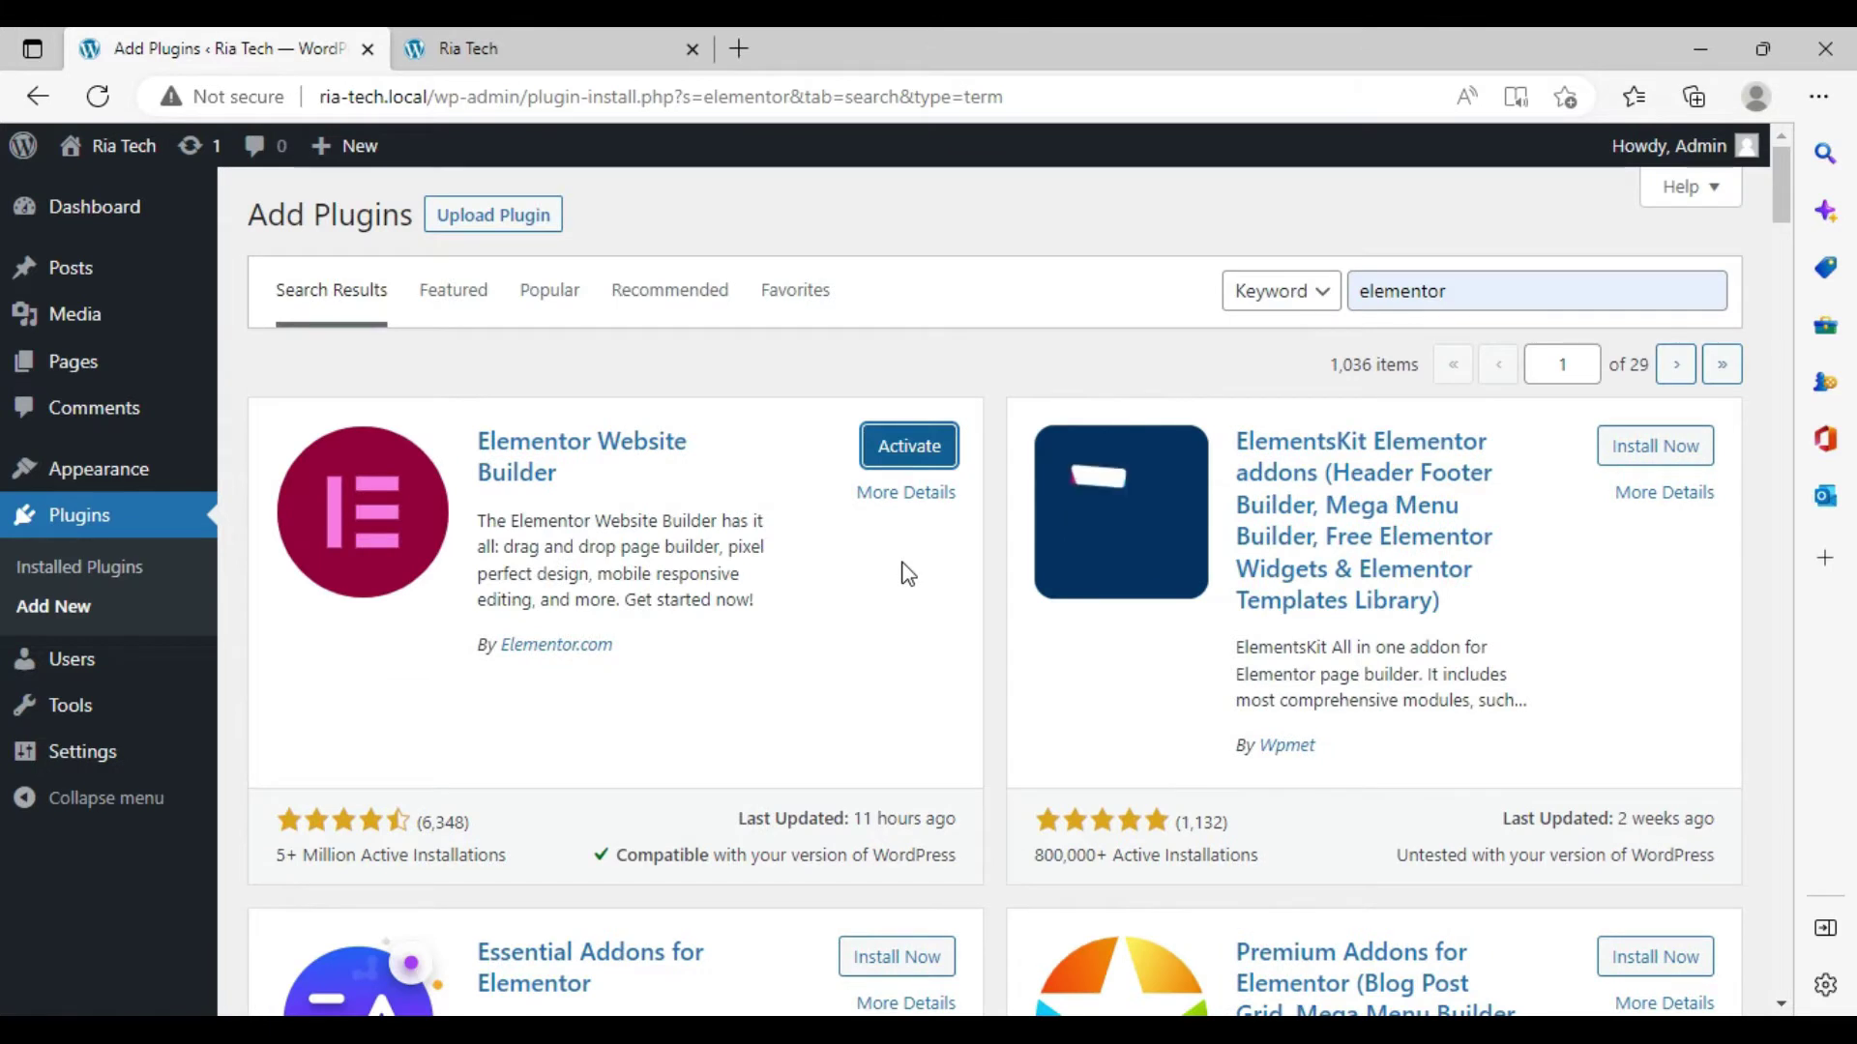
click(909, 447)
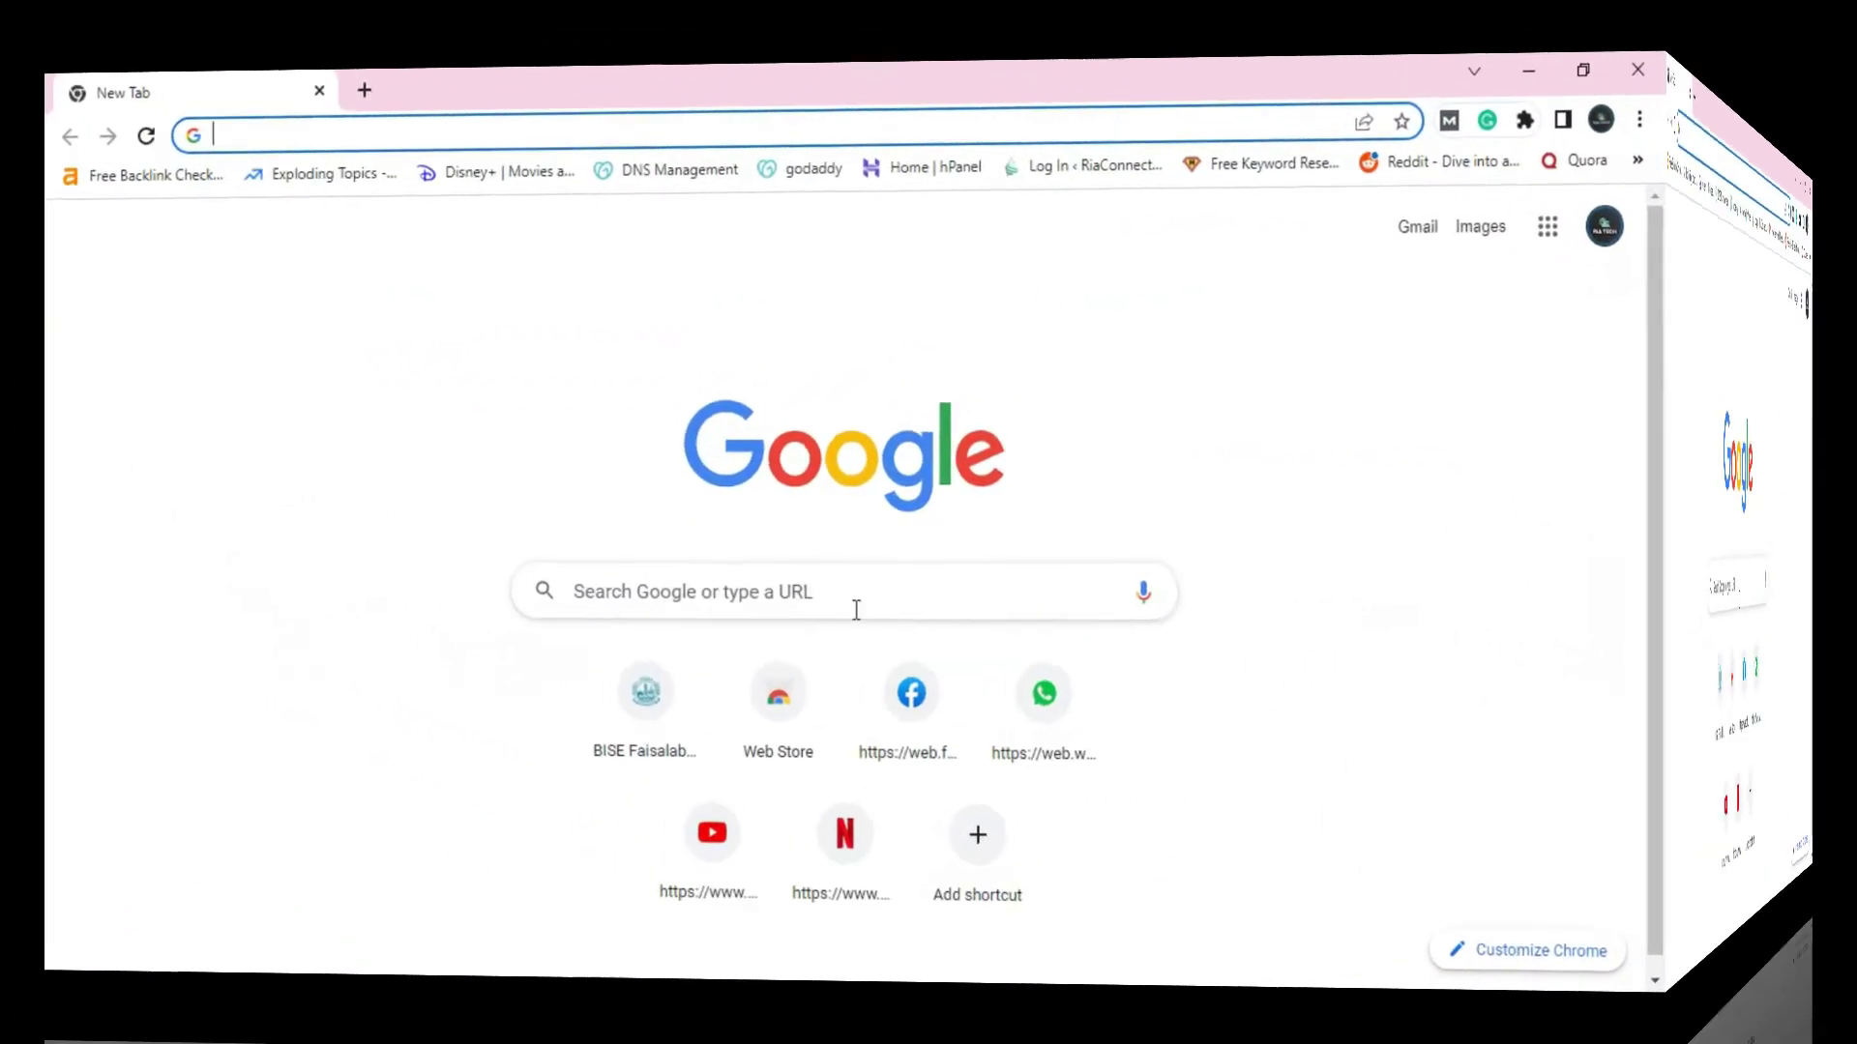
Step: Search Google for 'elemotor dowload', auto-corrected to elementor download
click(870, 611)
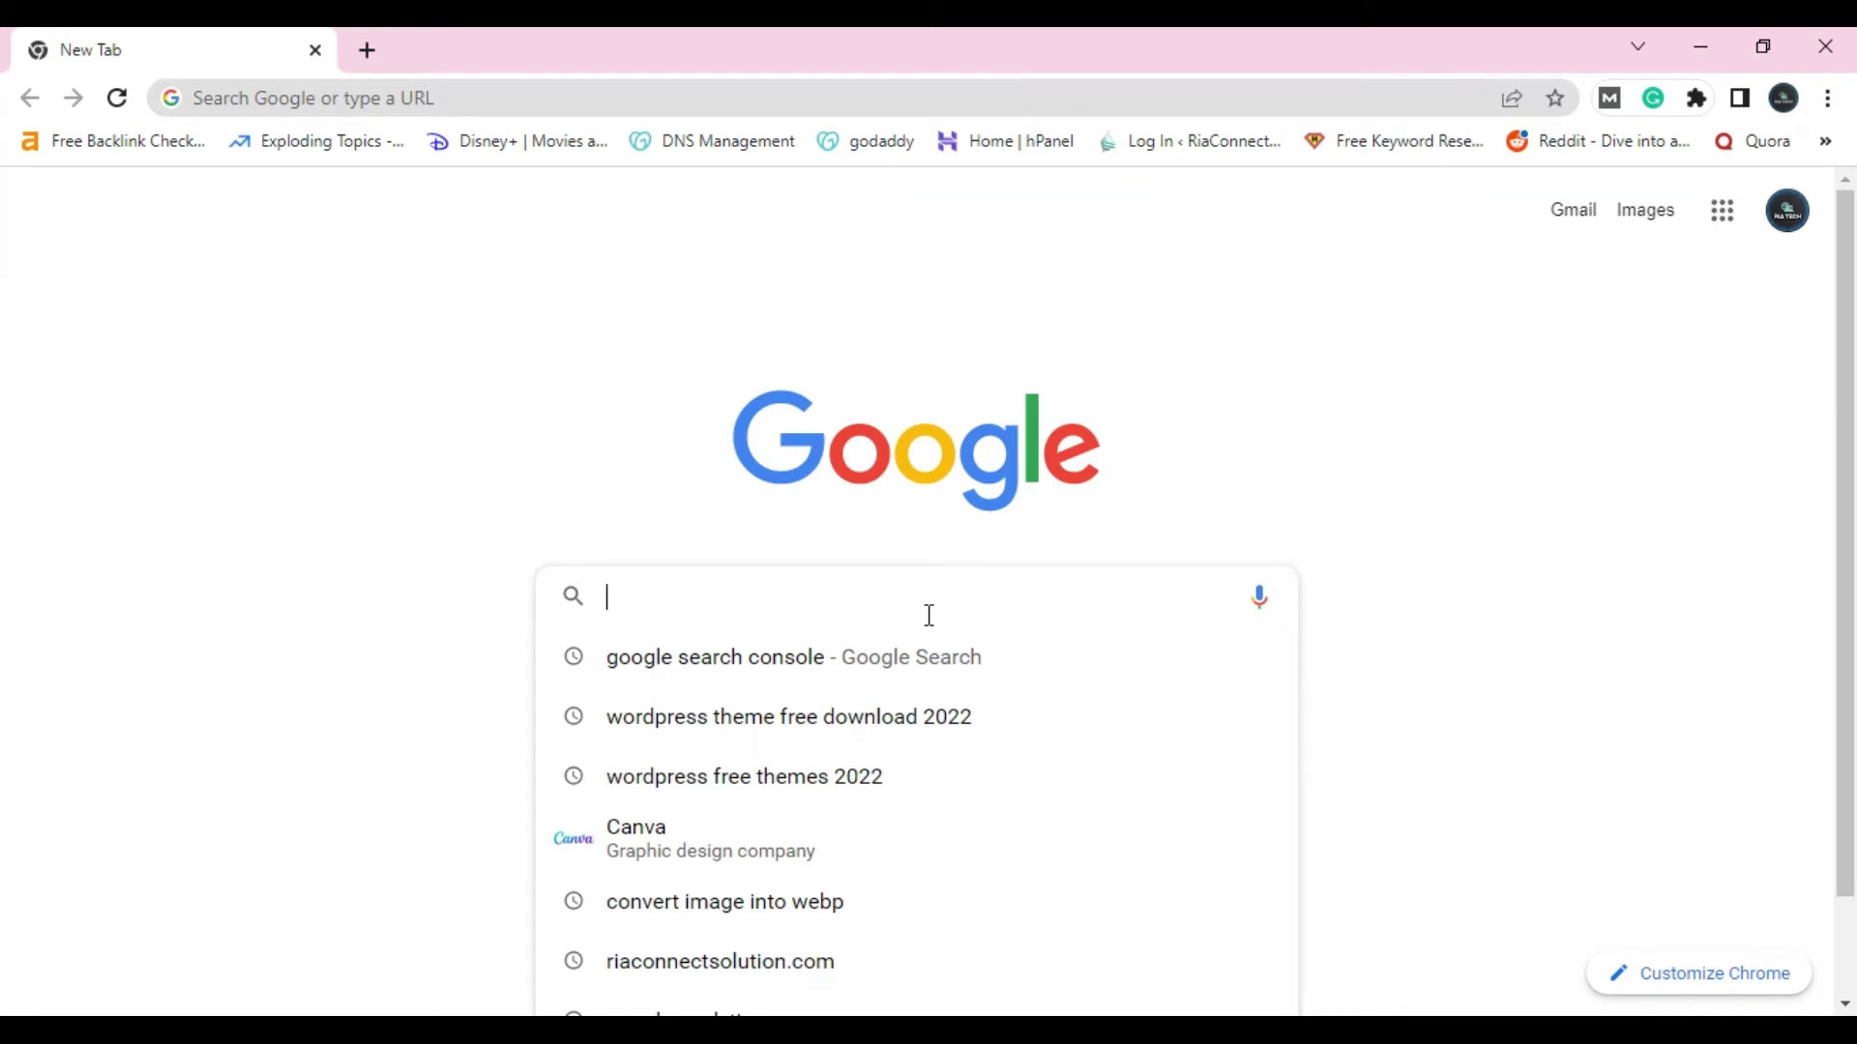
text(elem)
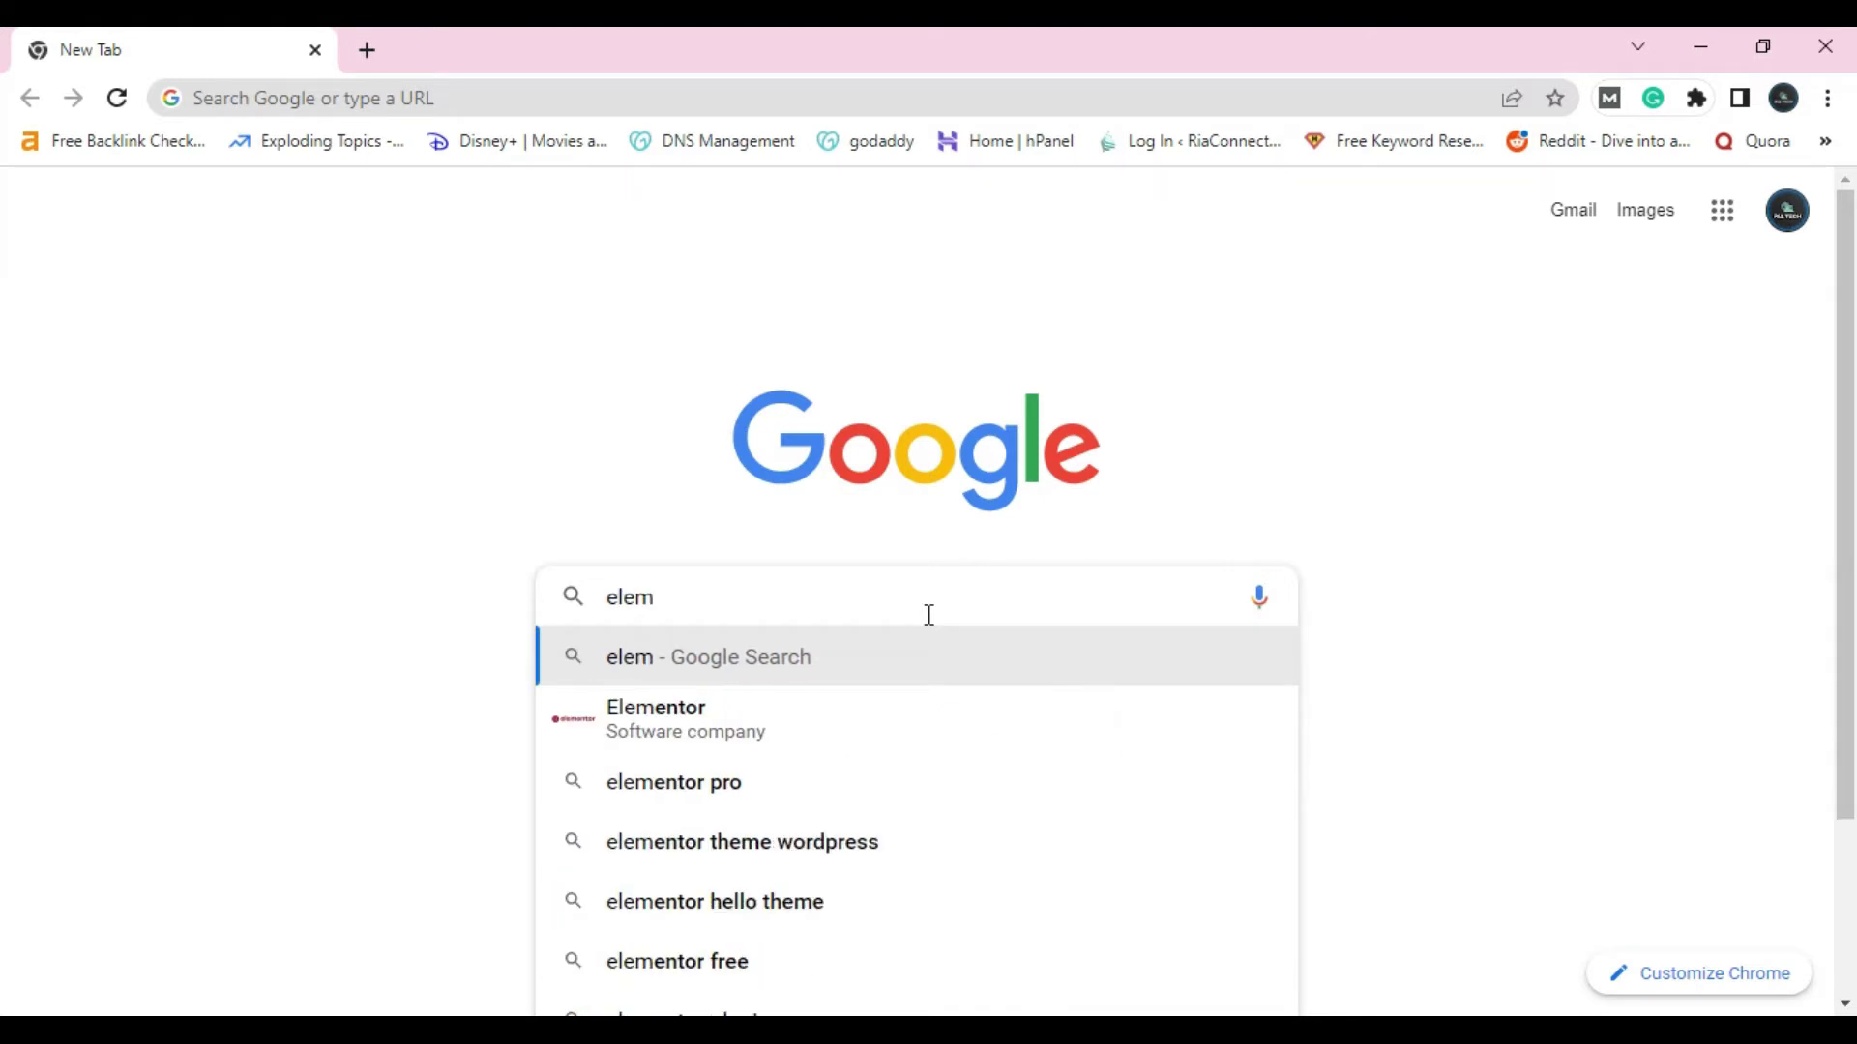
text(oto)
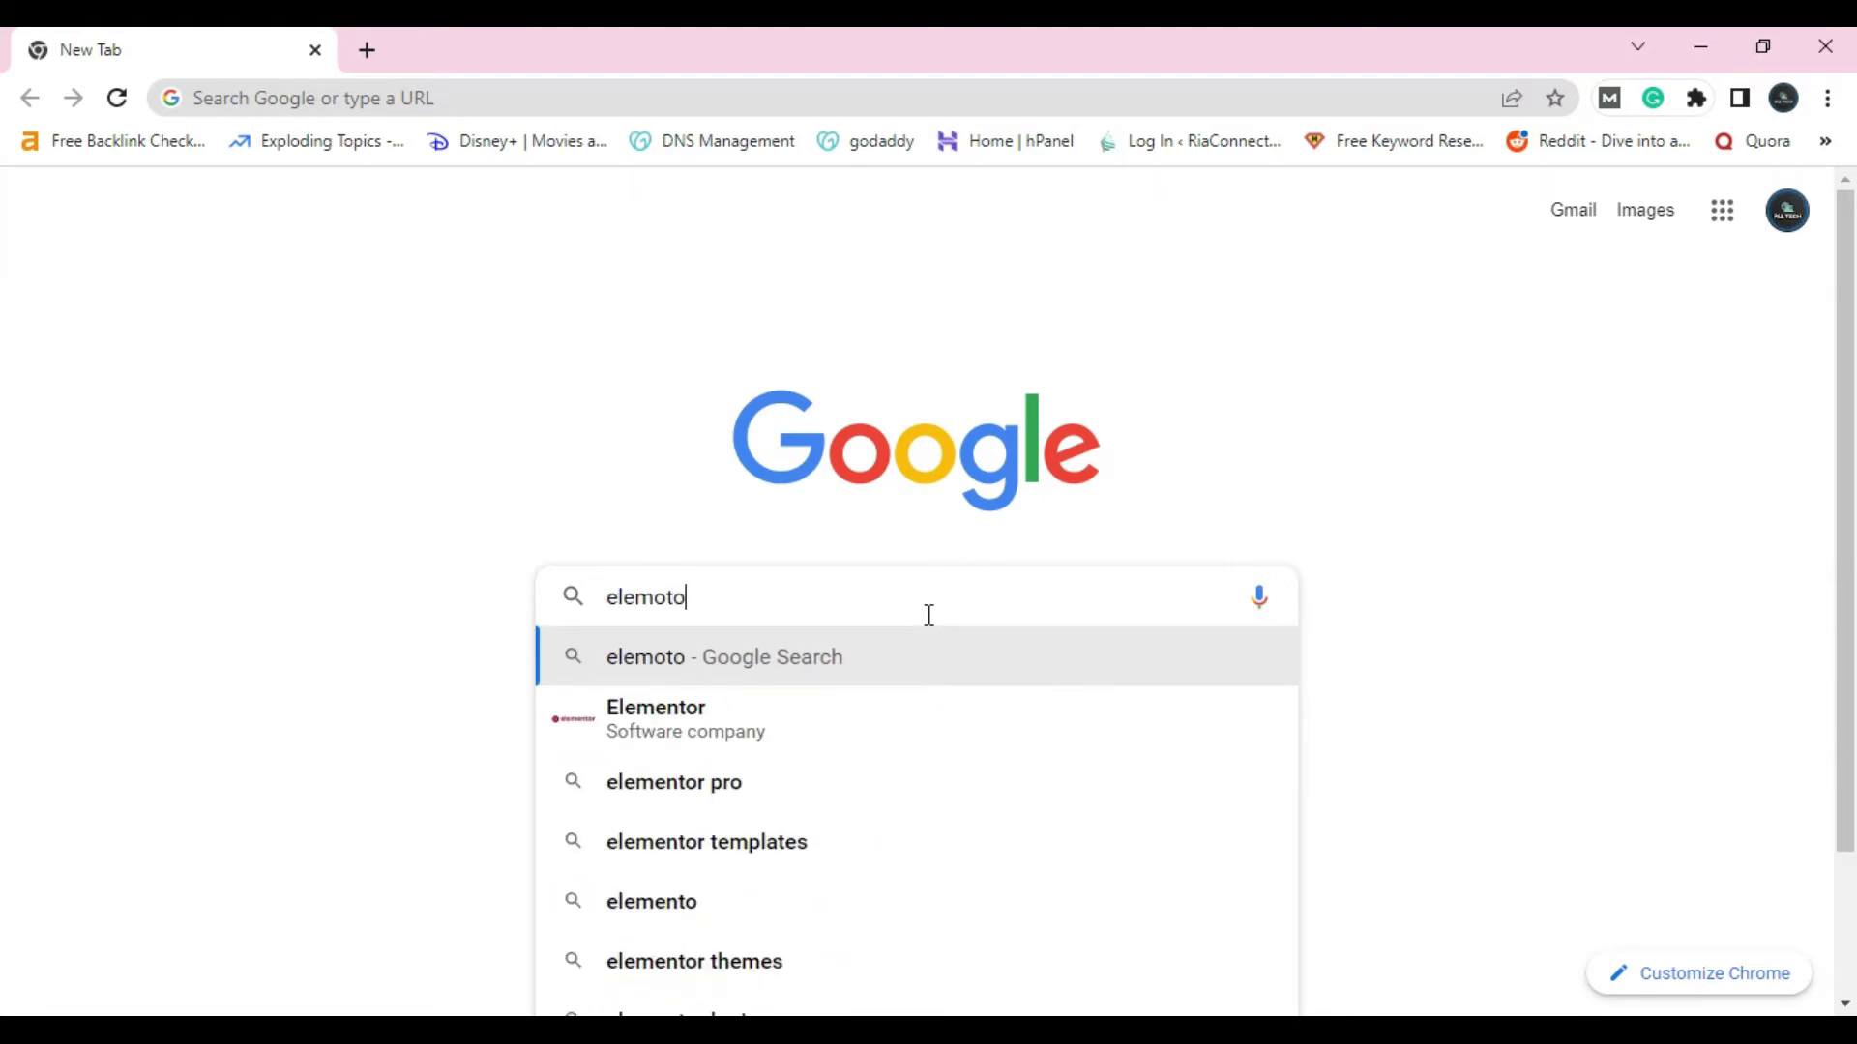
text(r dow)
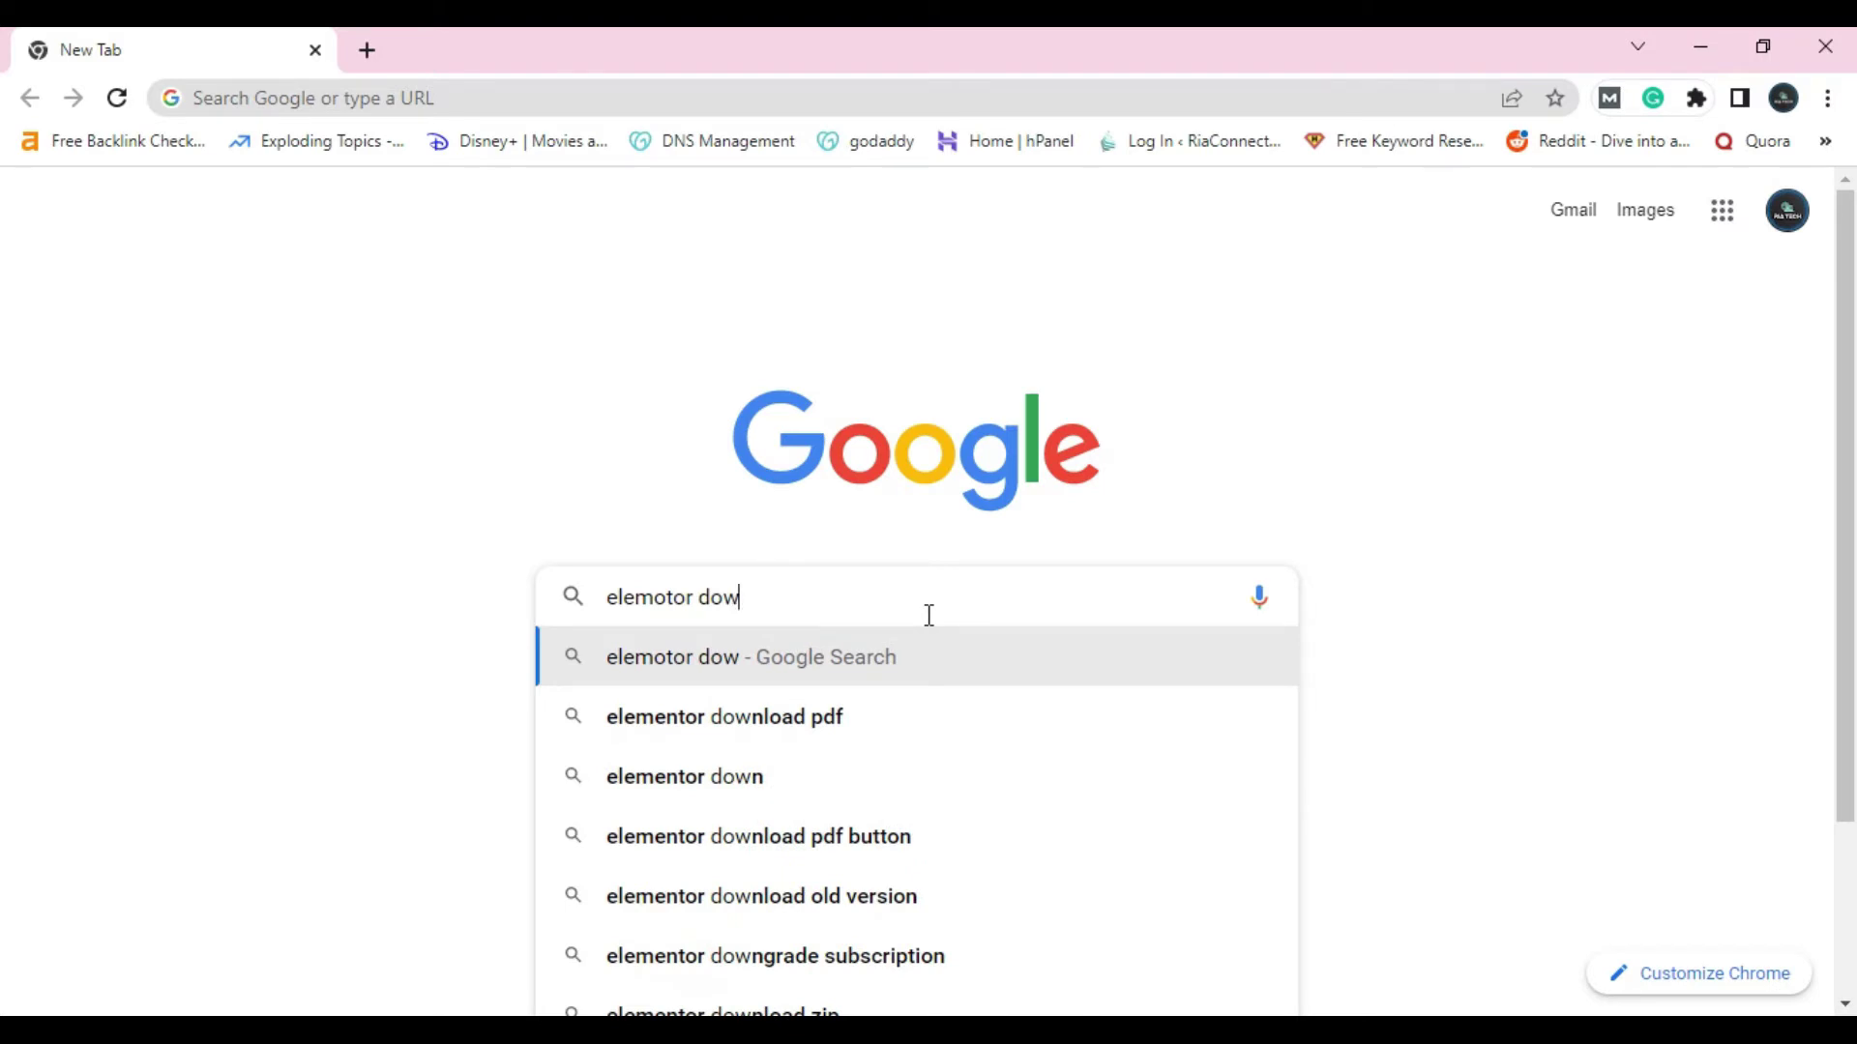
text(load)
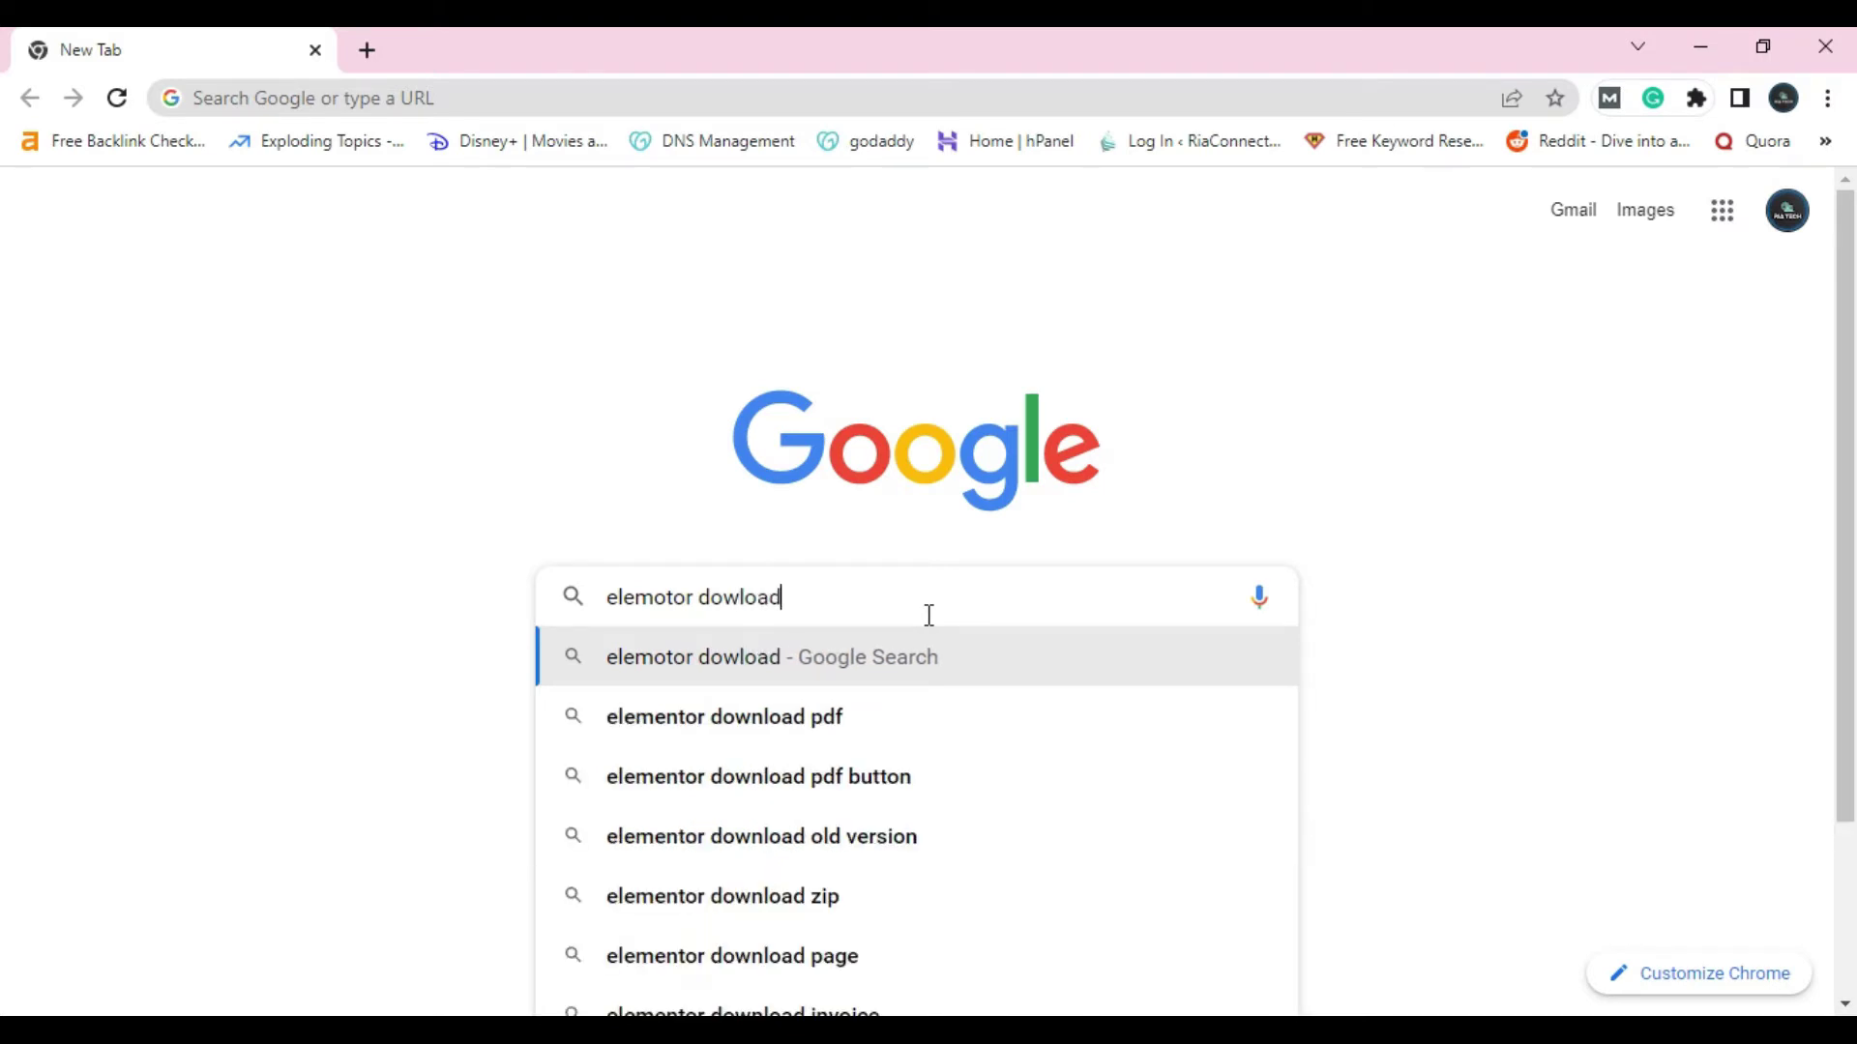
key(Return)
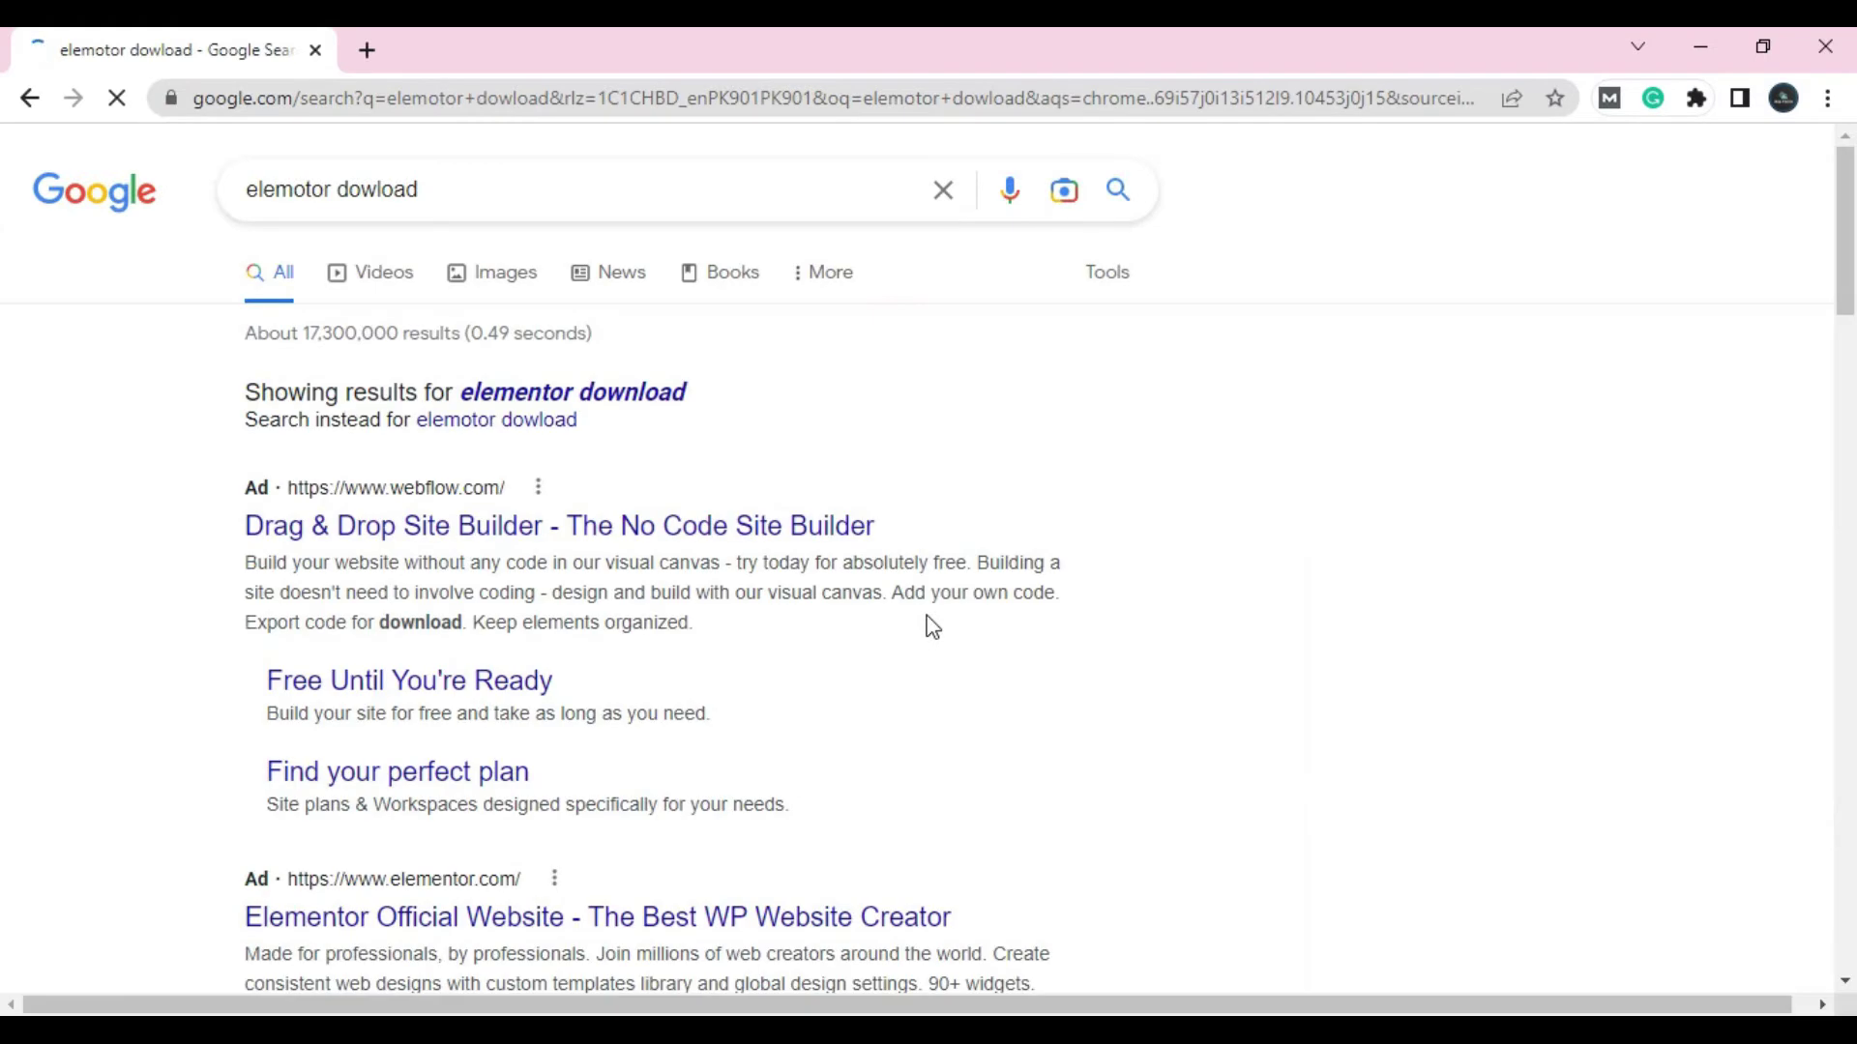
Step: Start downloading elementor.3.8.0.zip from the wordpress.org Elementor page, then cancel the download
scroll(345, 448, down, 10)
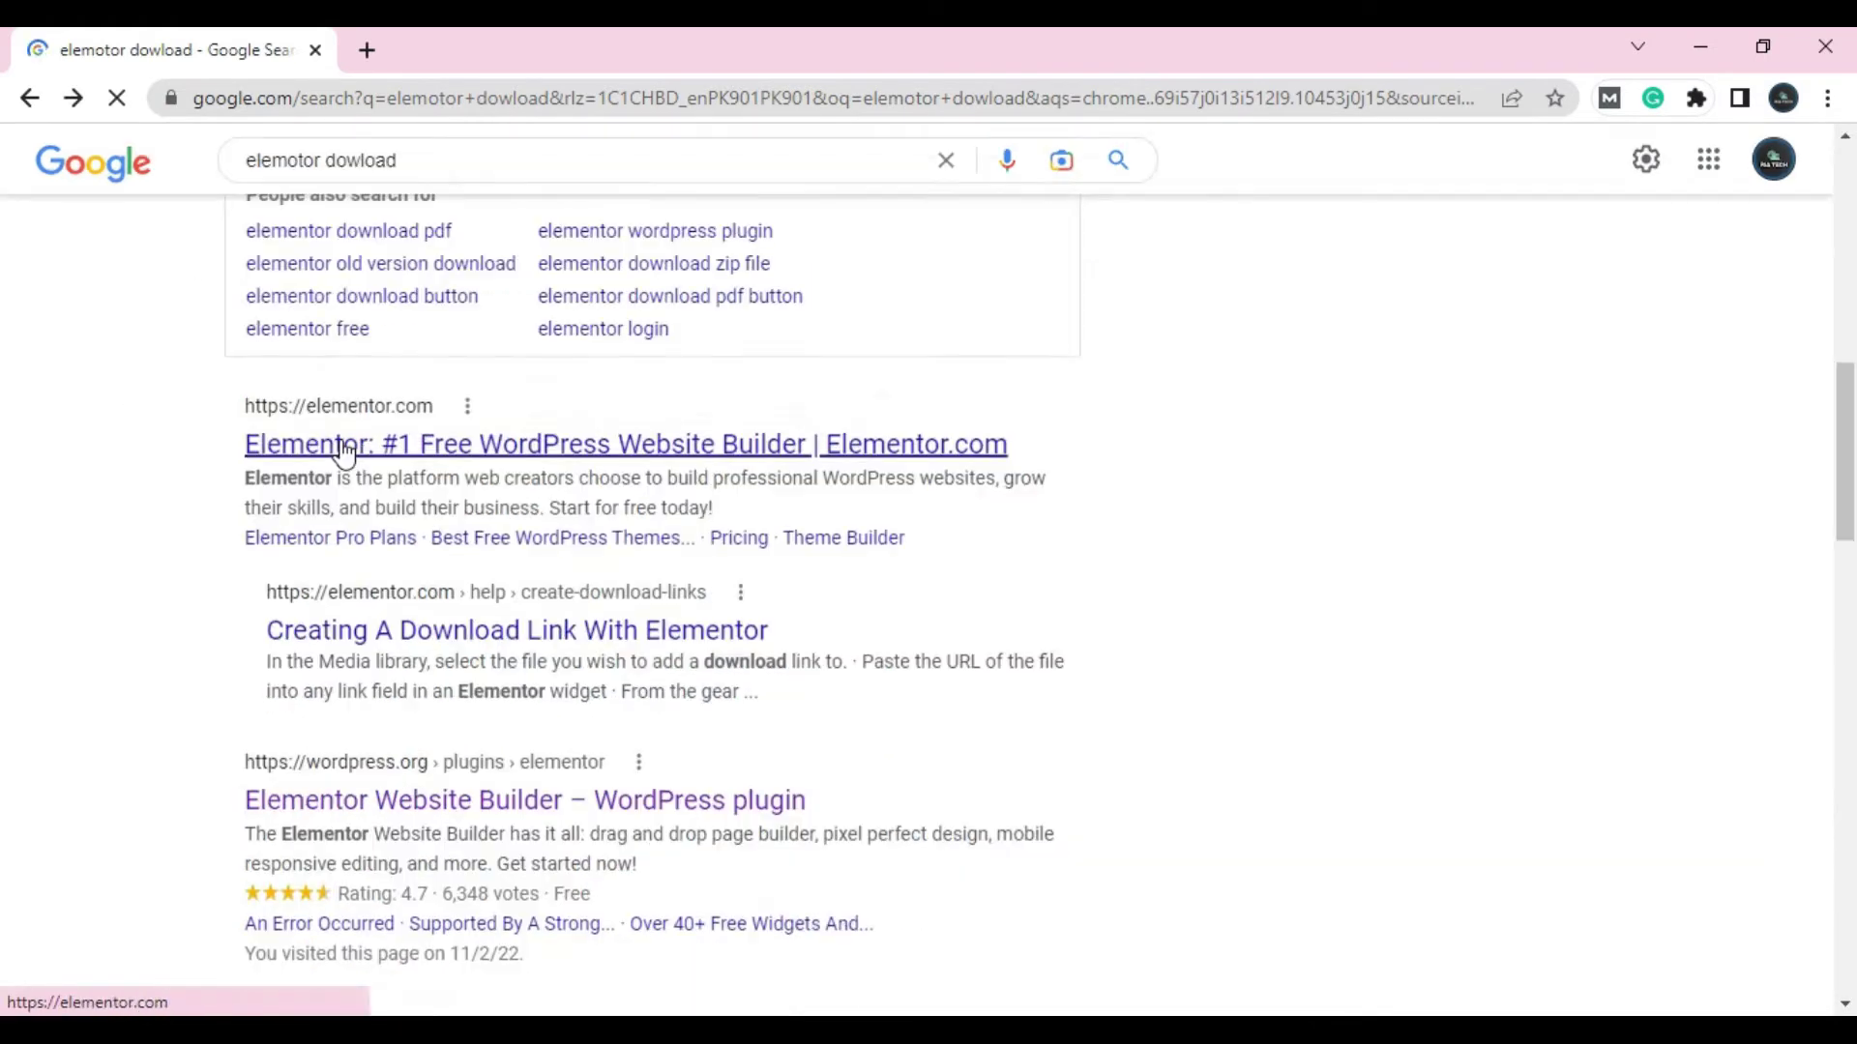
scroll(344, 448, down, 3)
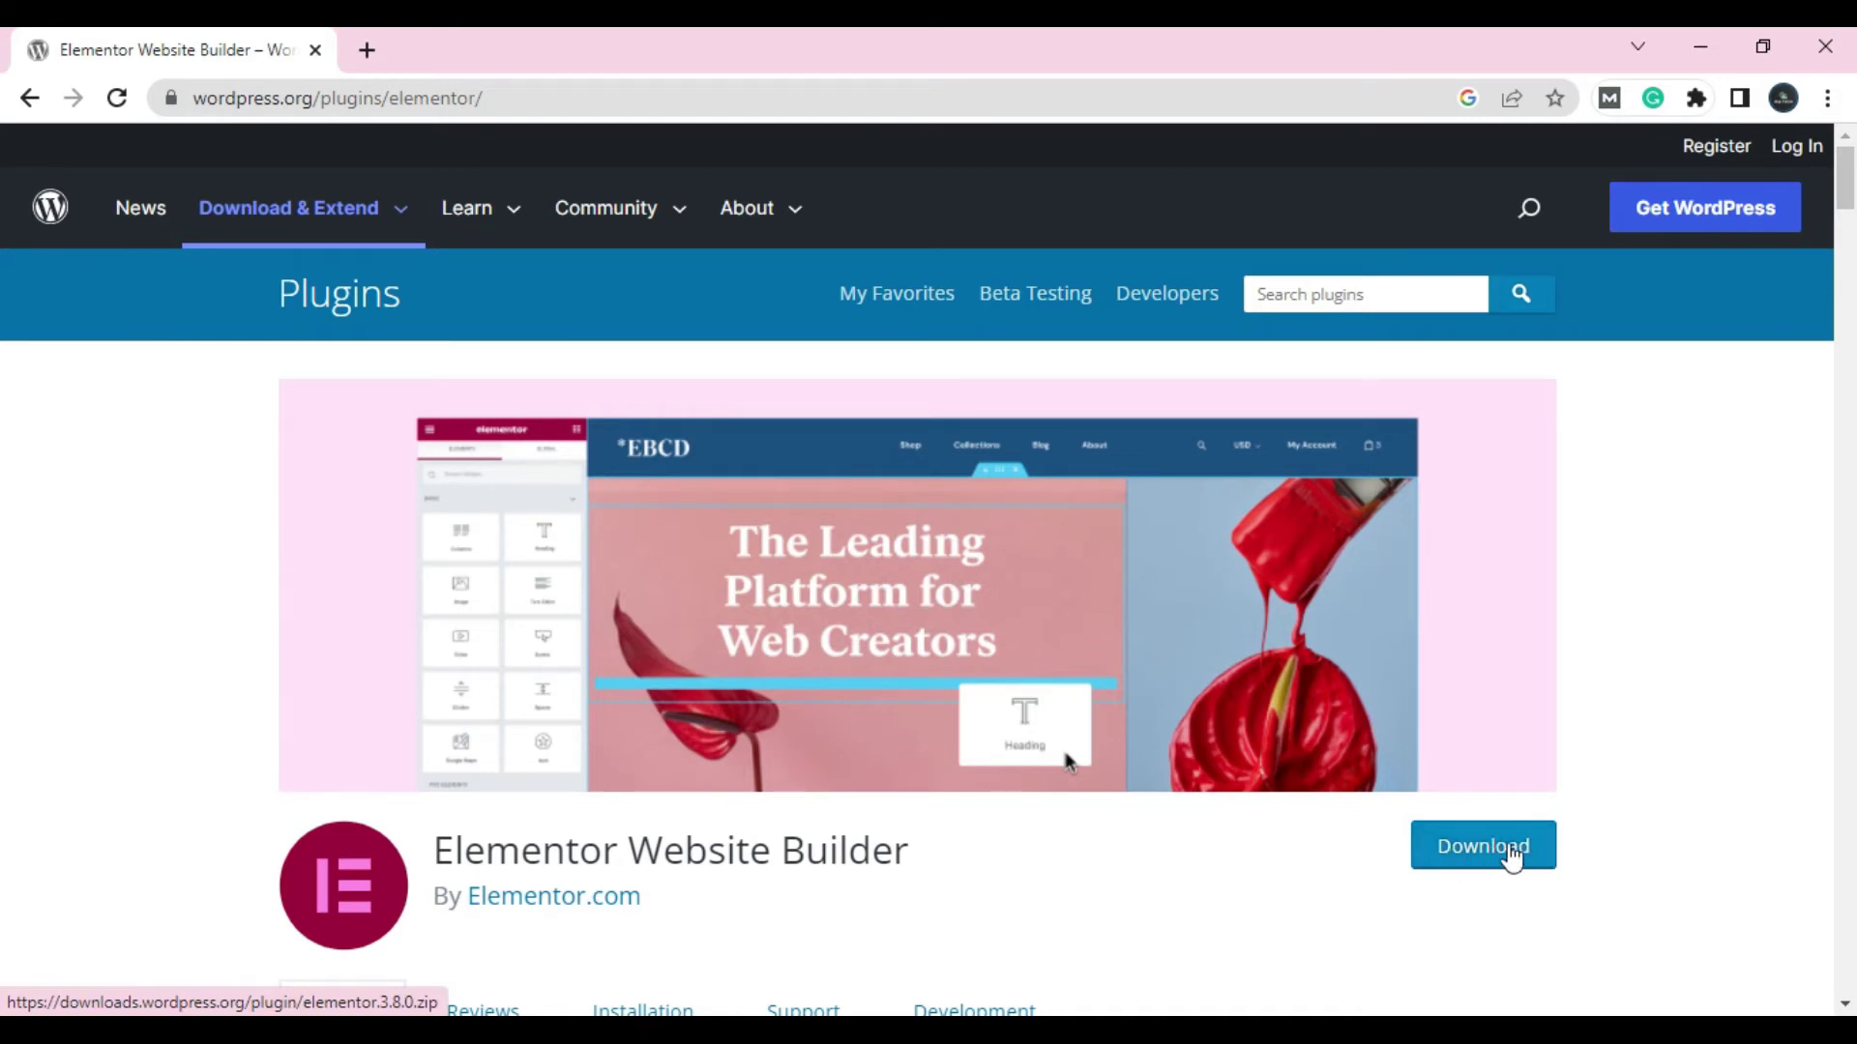
click(1512, 857)
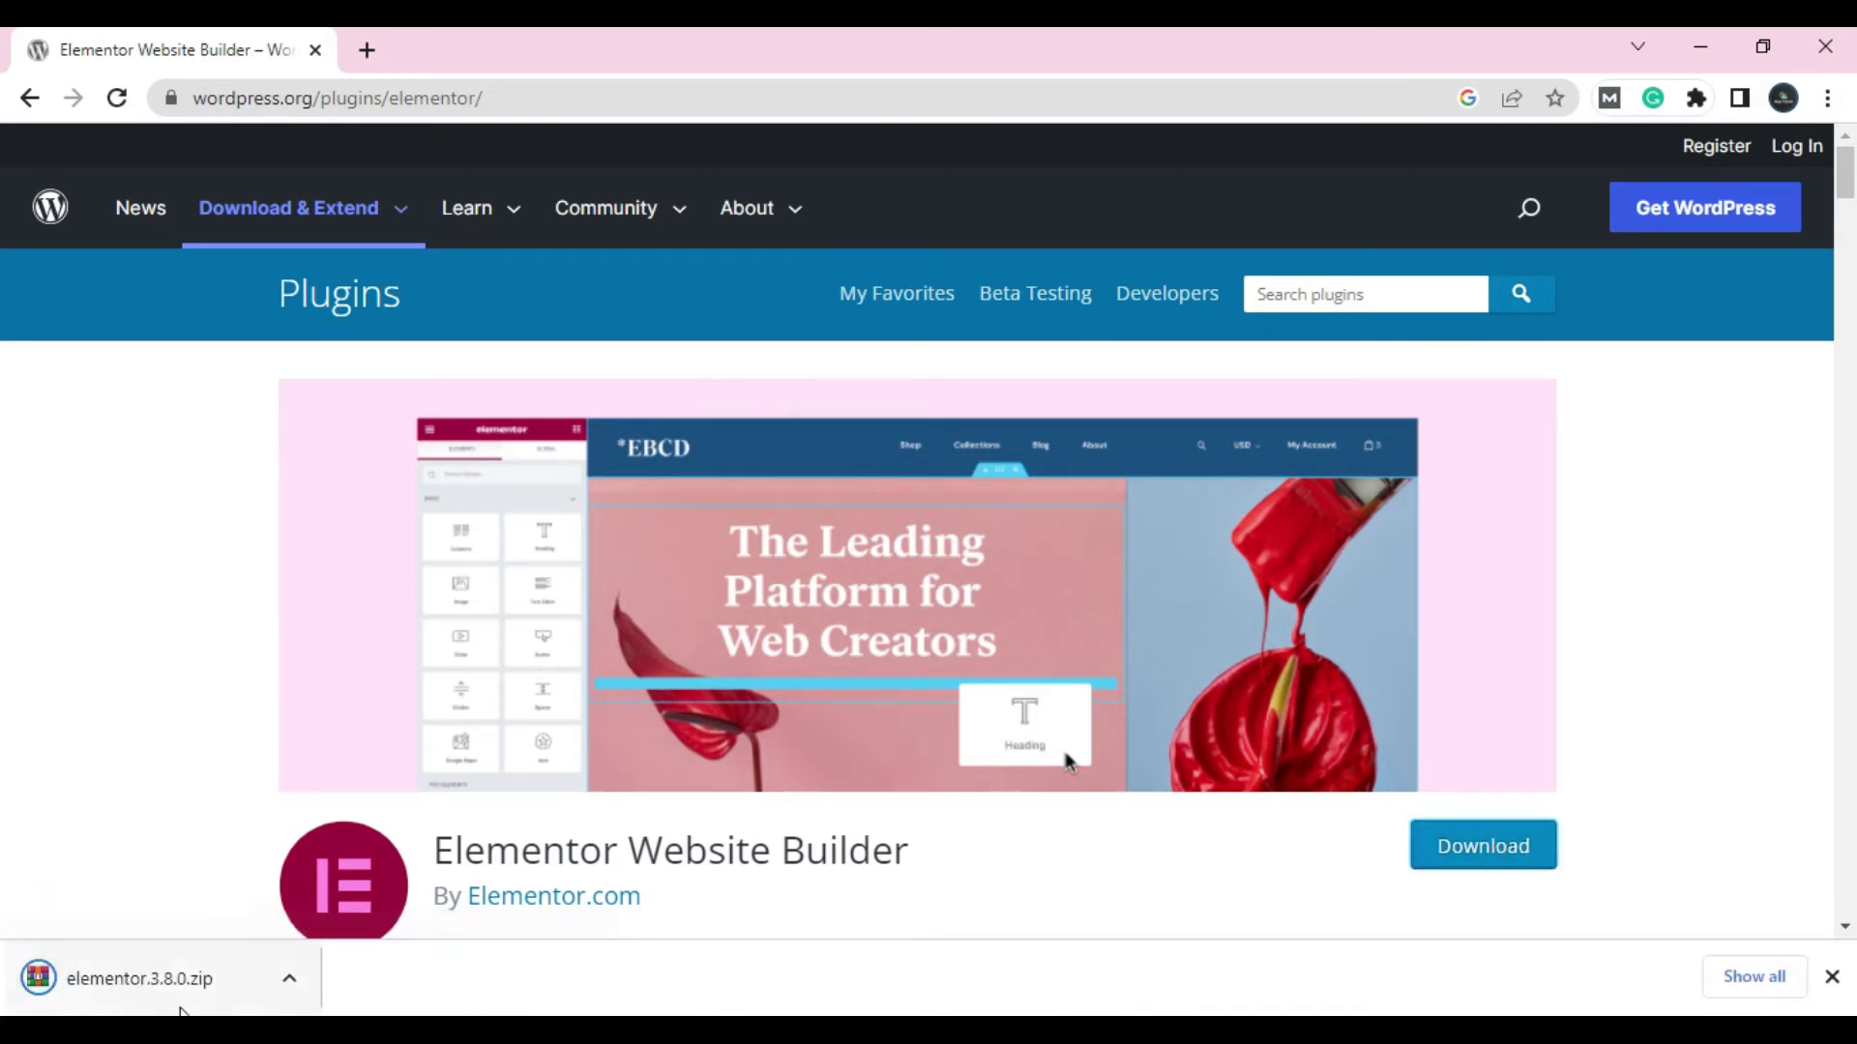
click(289, 978)
click(296, 933)
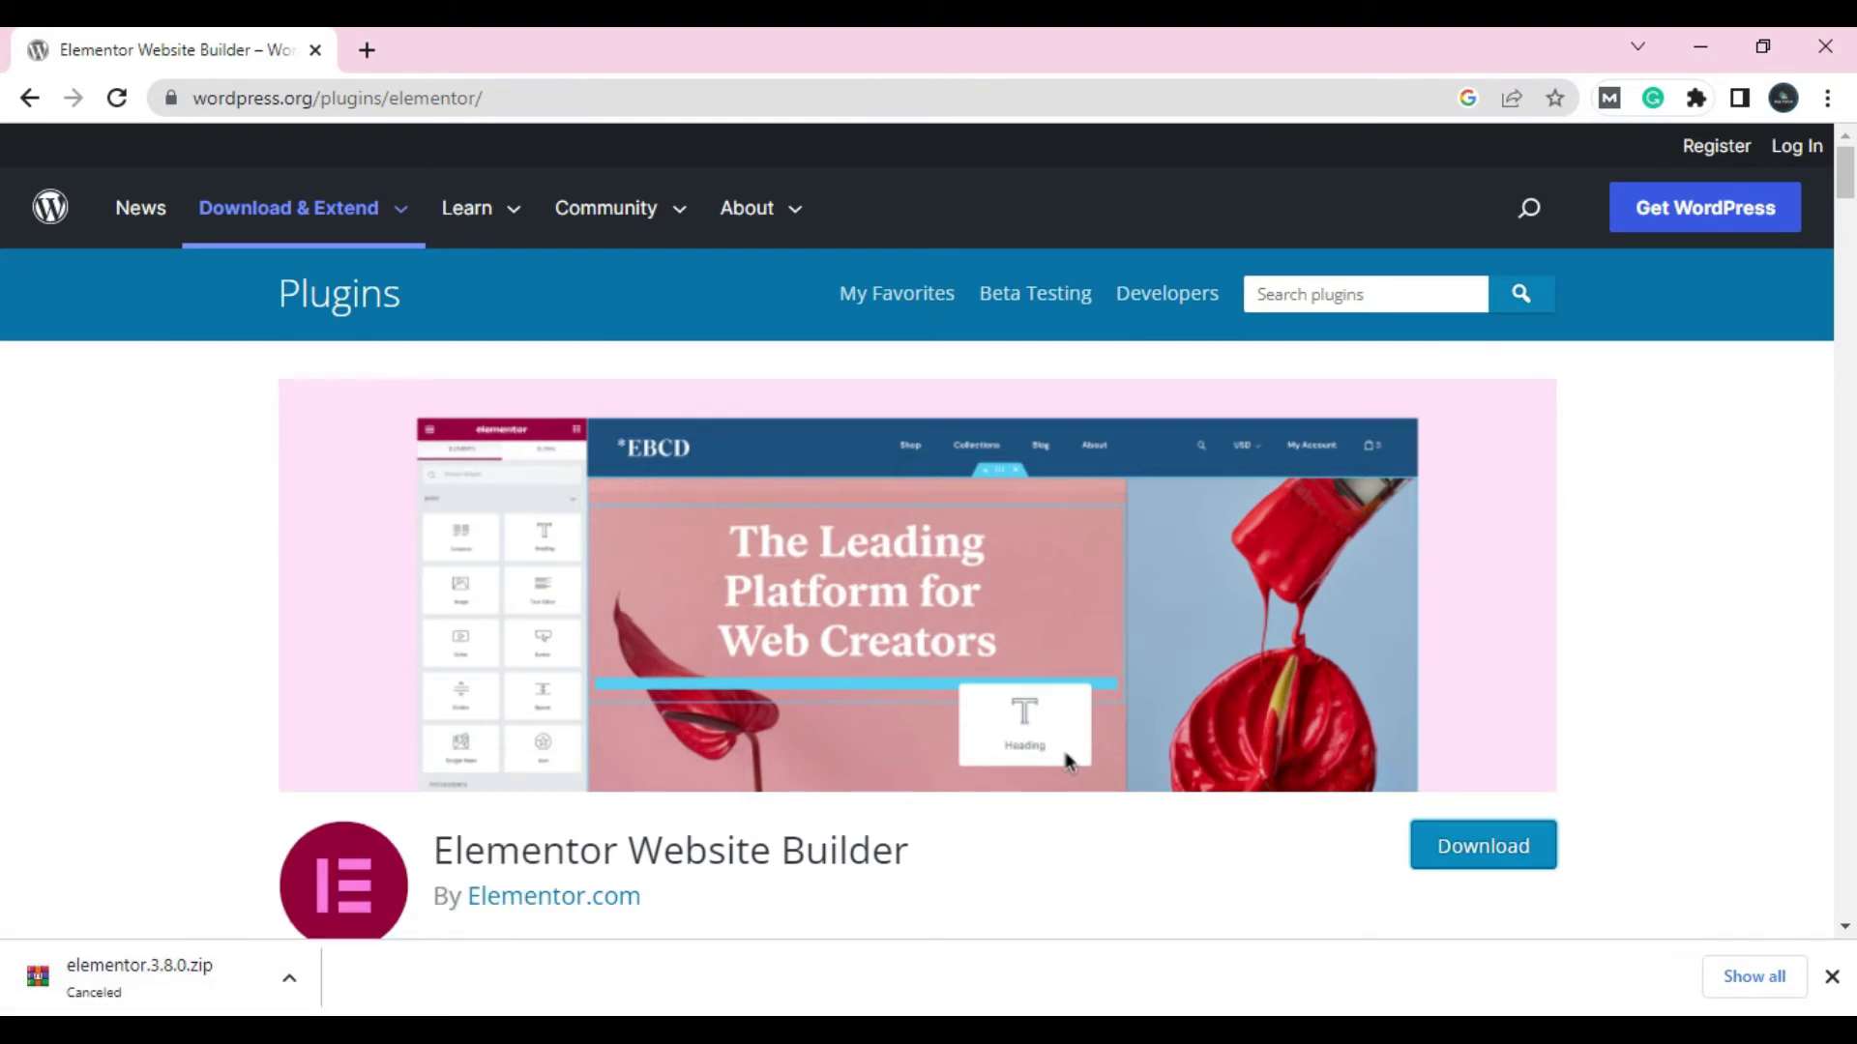
Step: Back in WordPress Admin, bring up the Upload Plugin zip form under Plugins > Add New
mouse_move(232, 1030)
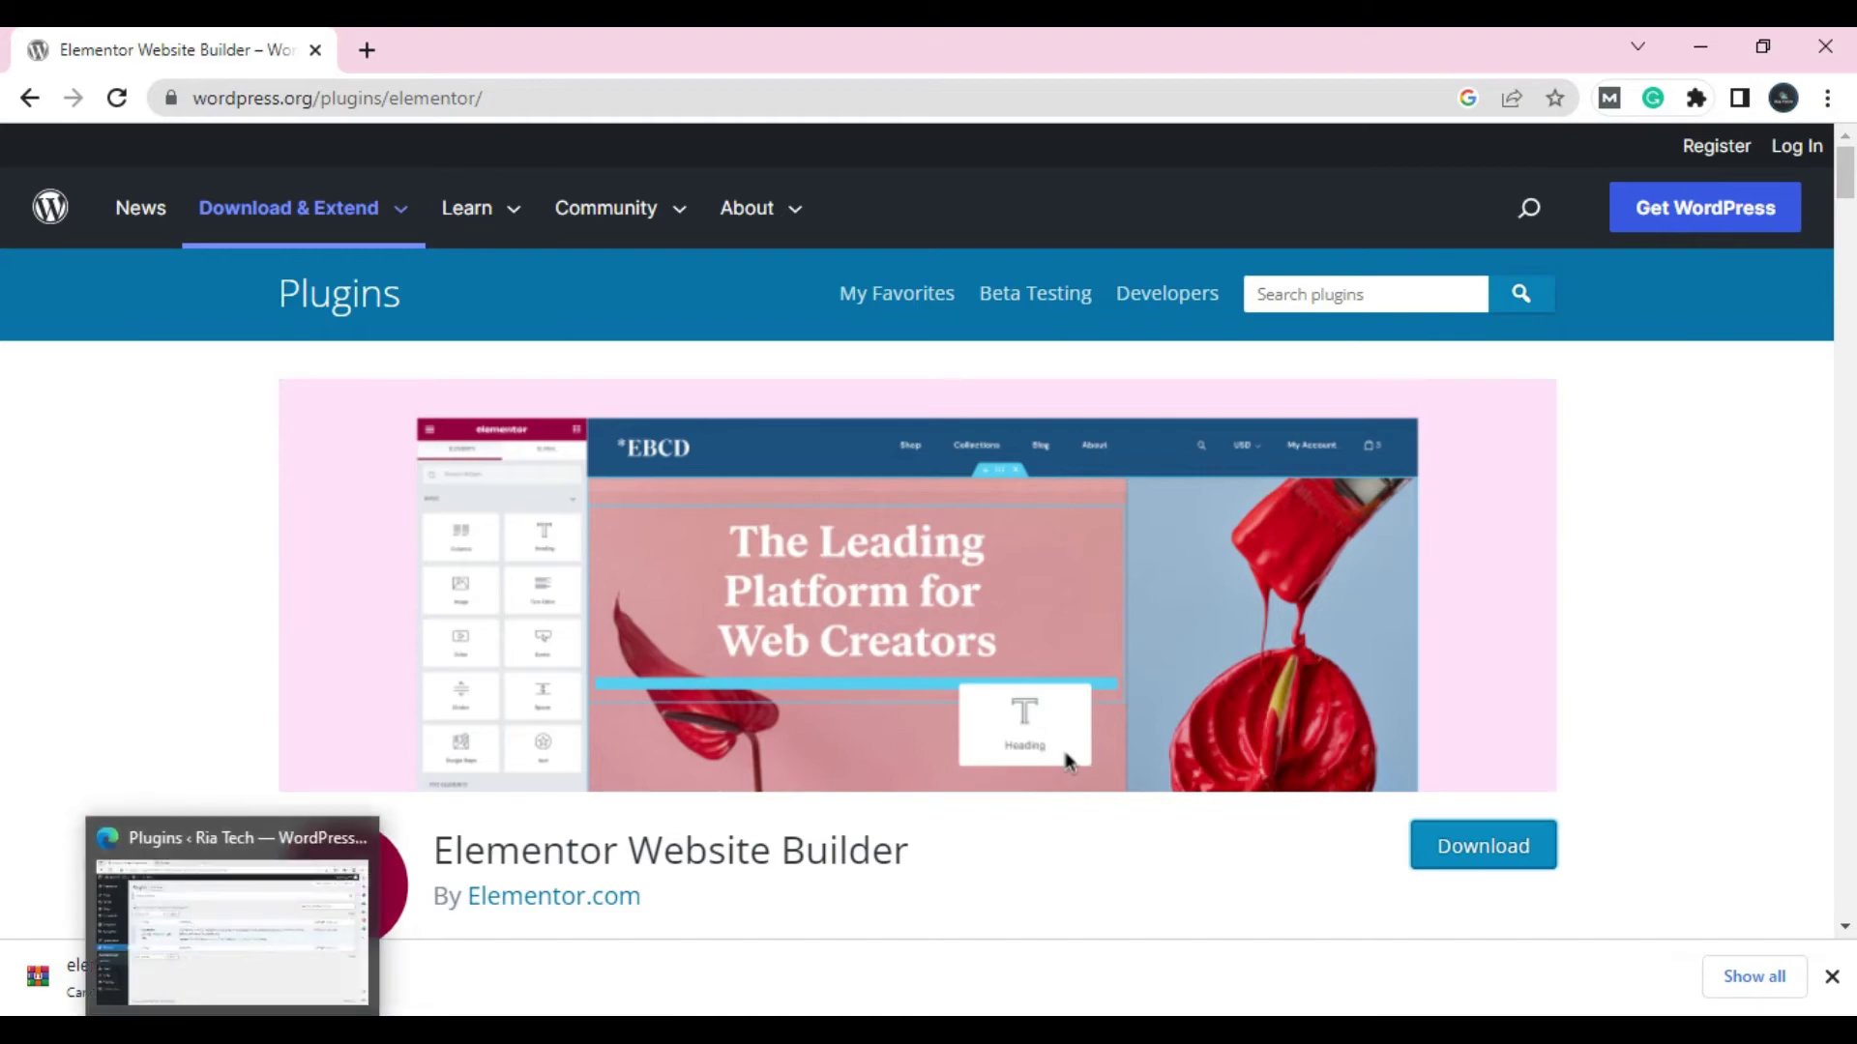
click(232, 923)
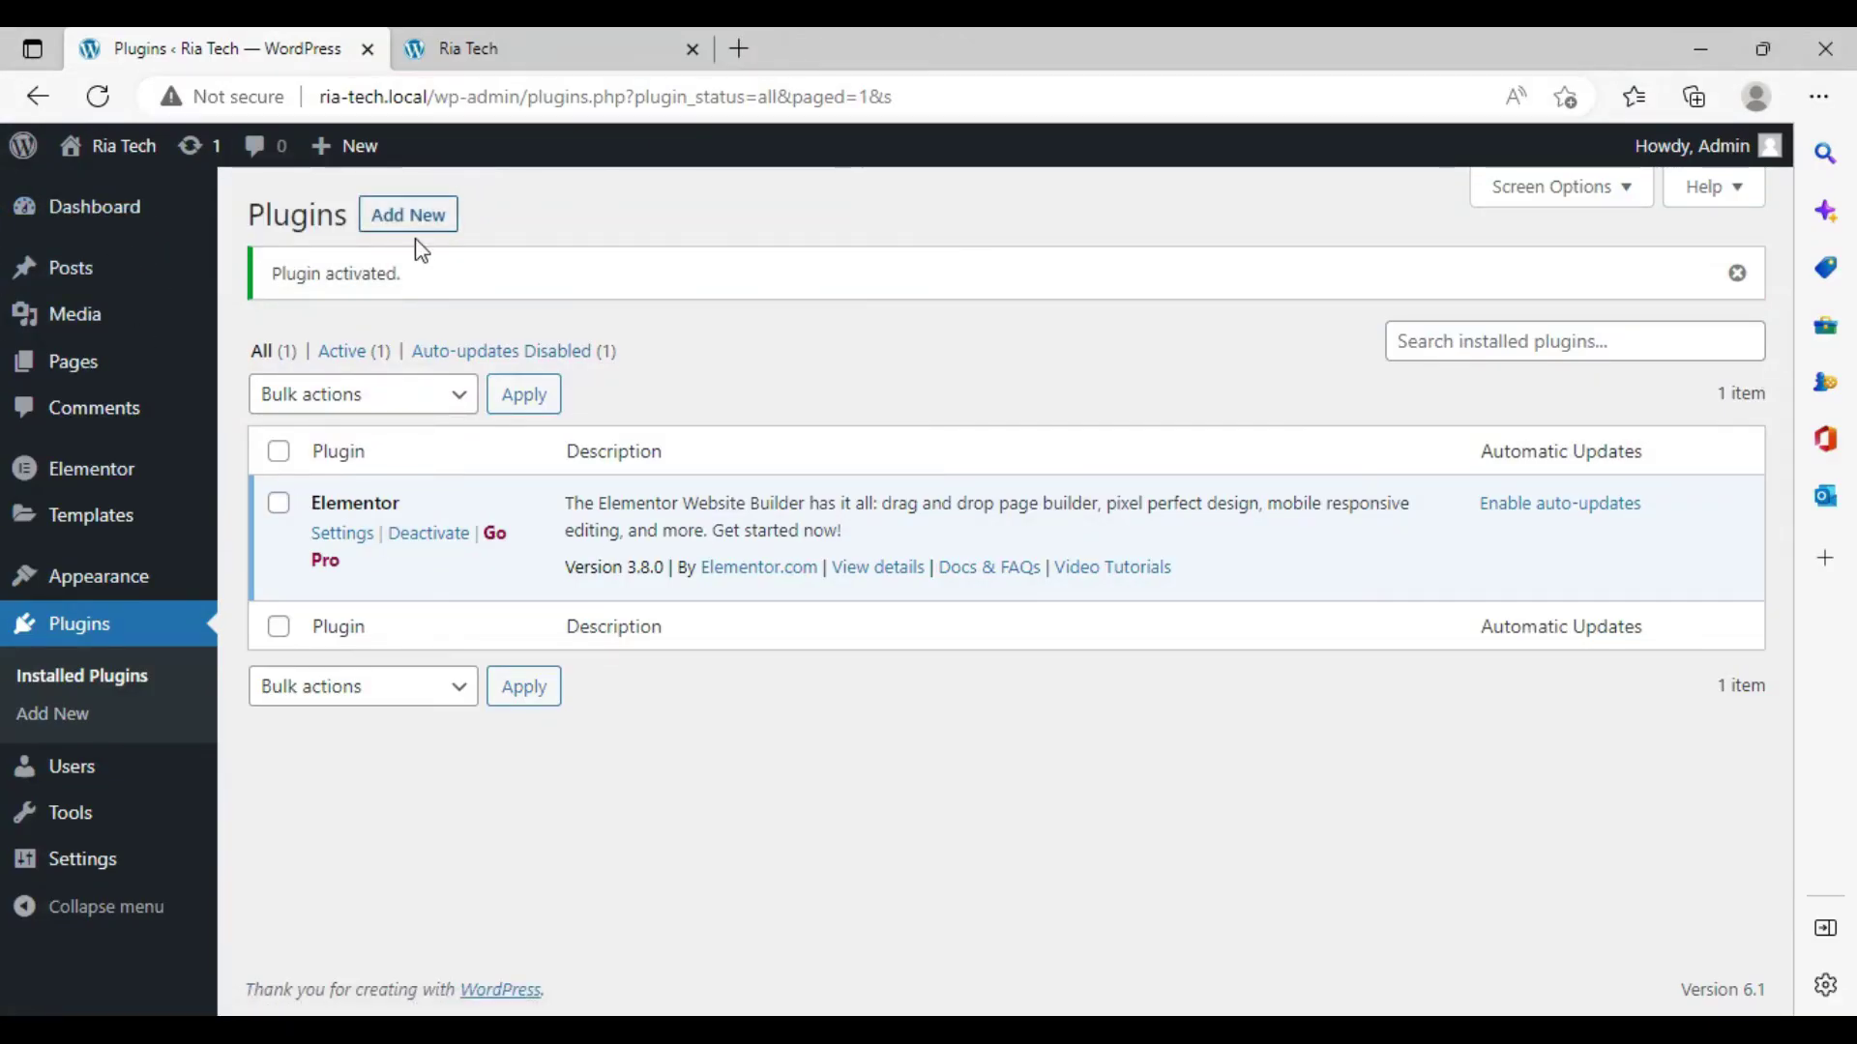
click(92, 642)
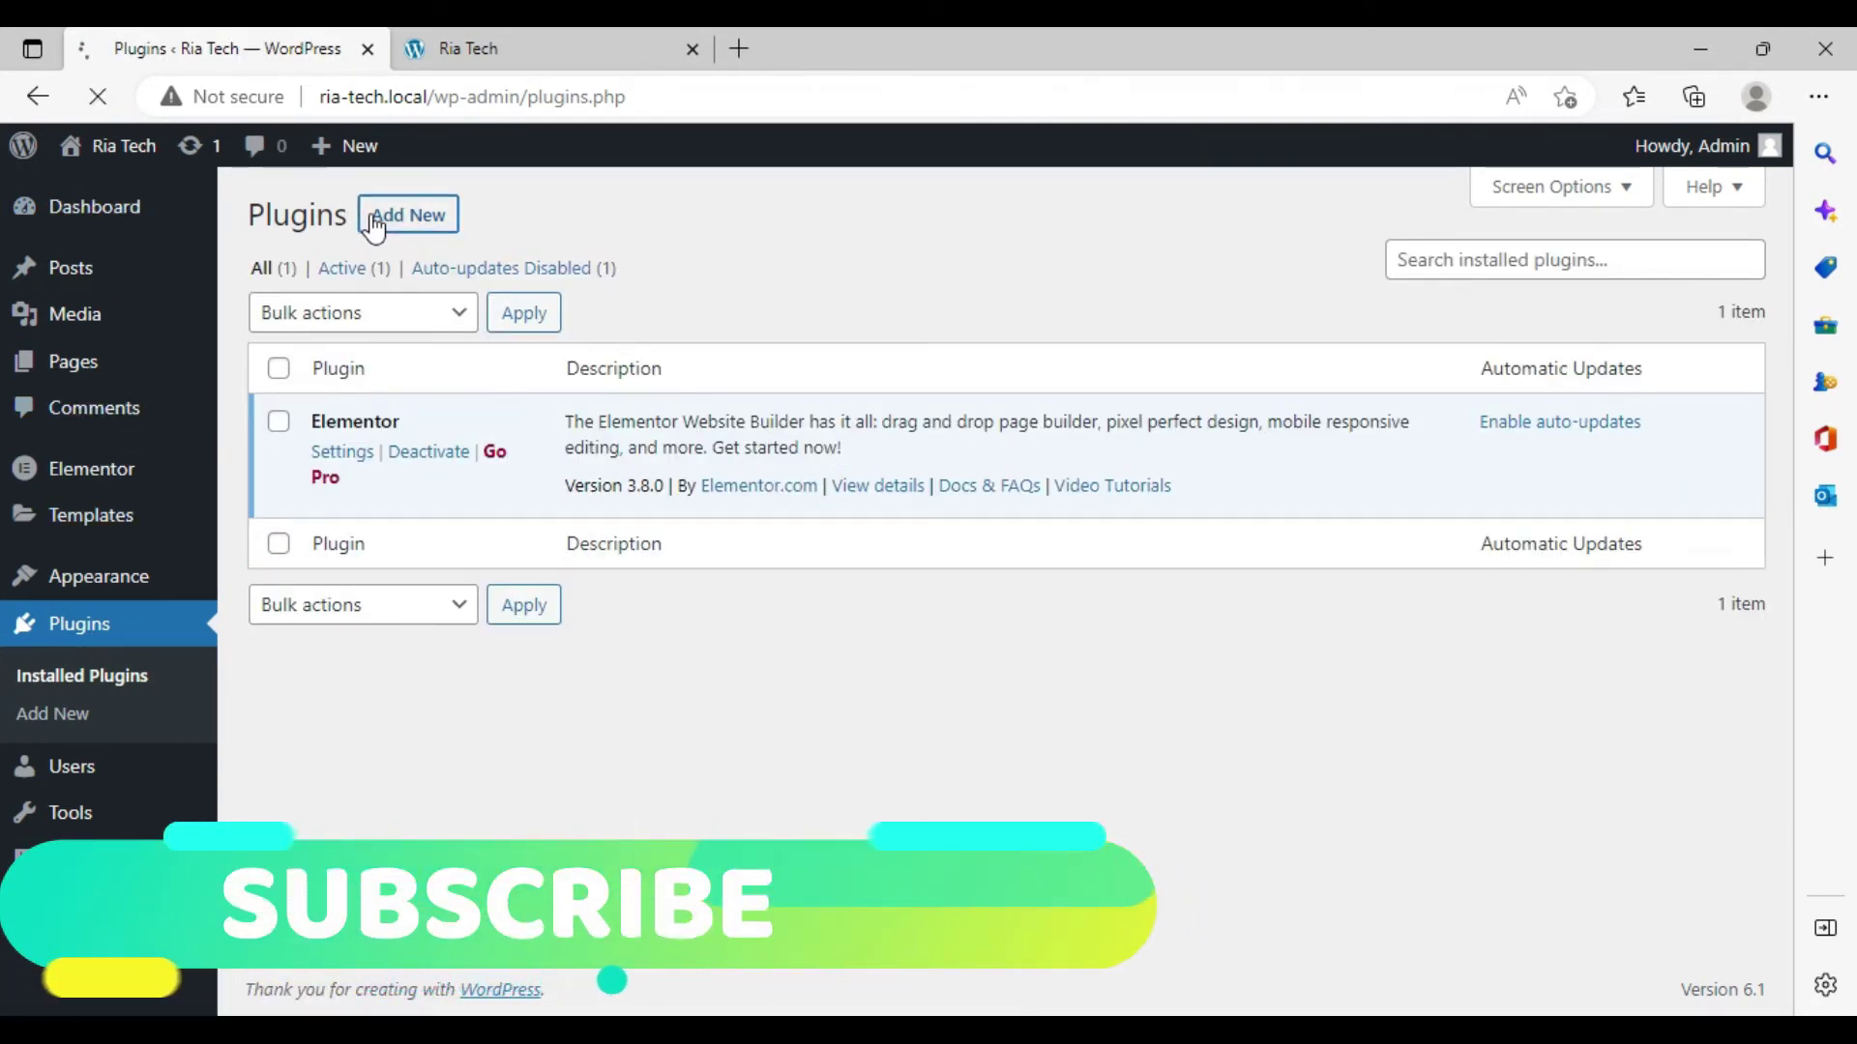
click(376, 226)
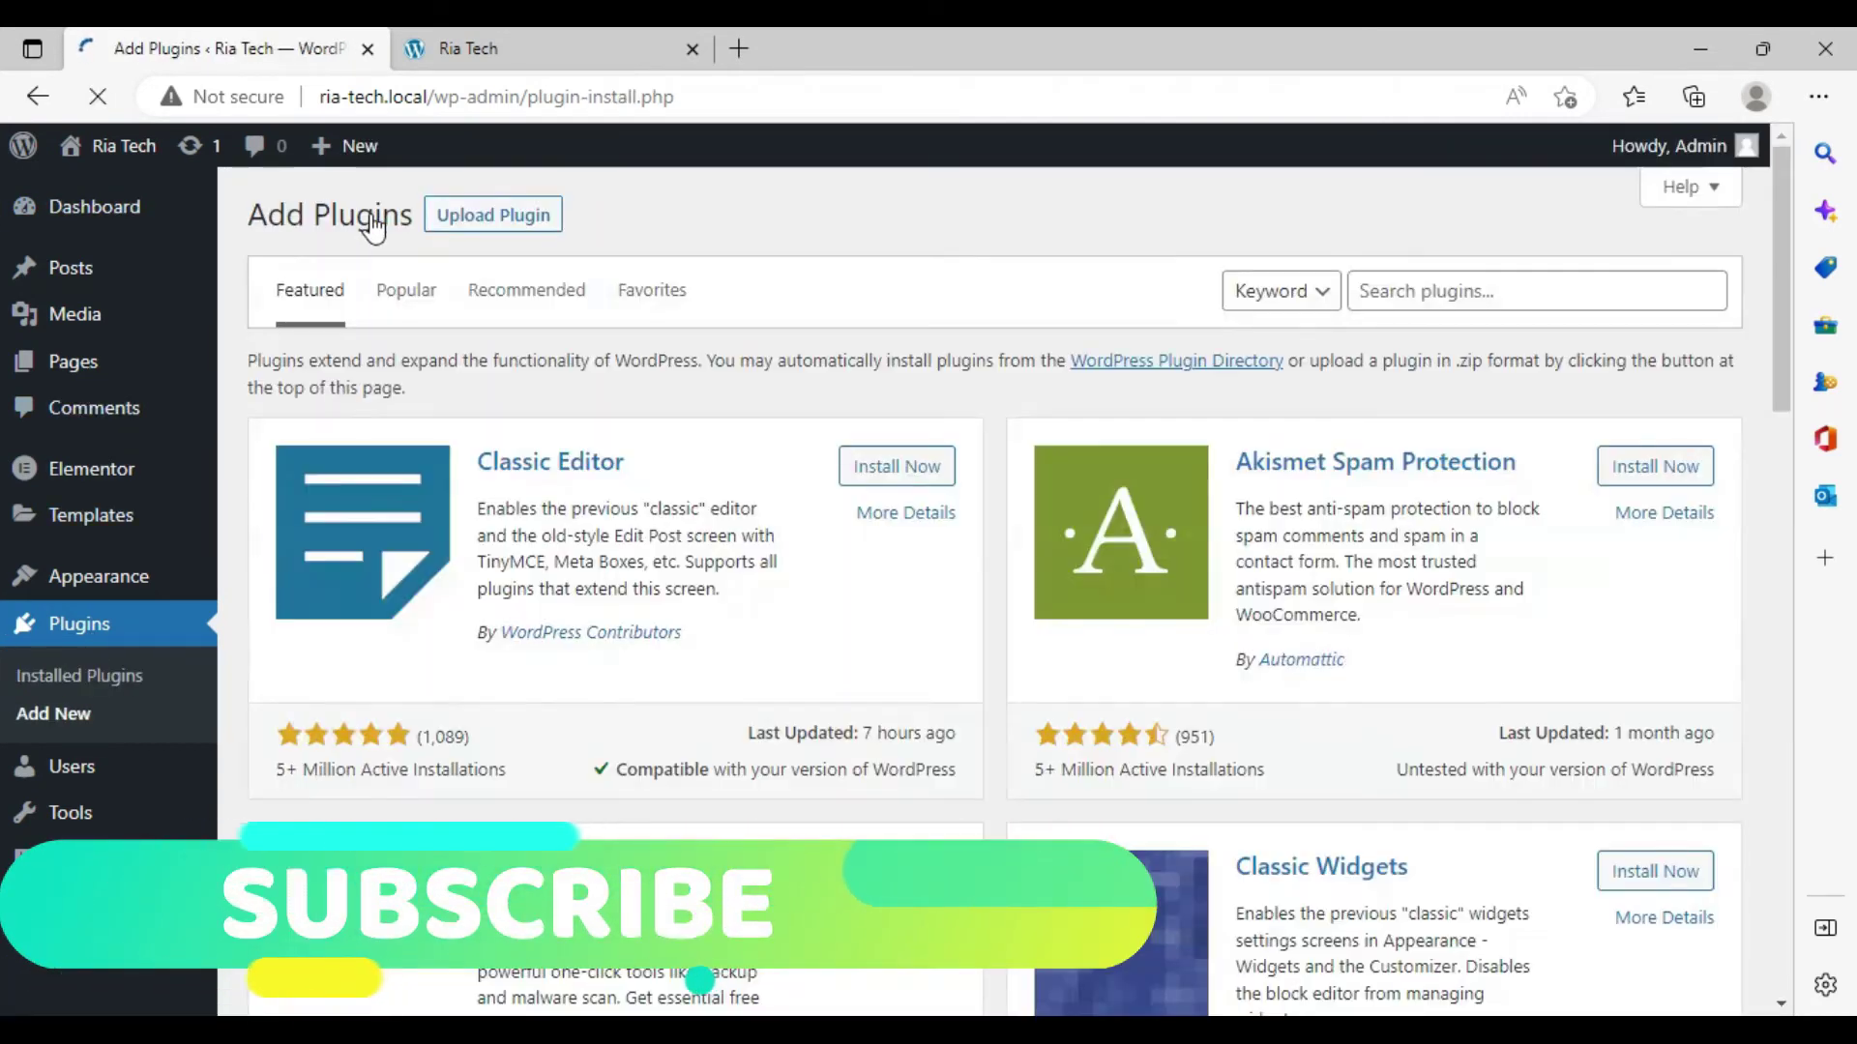
click(498, 216)
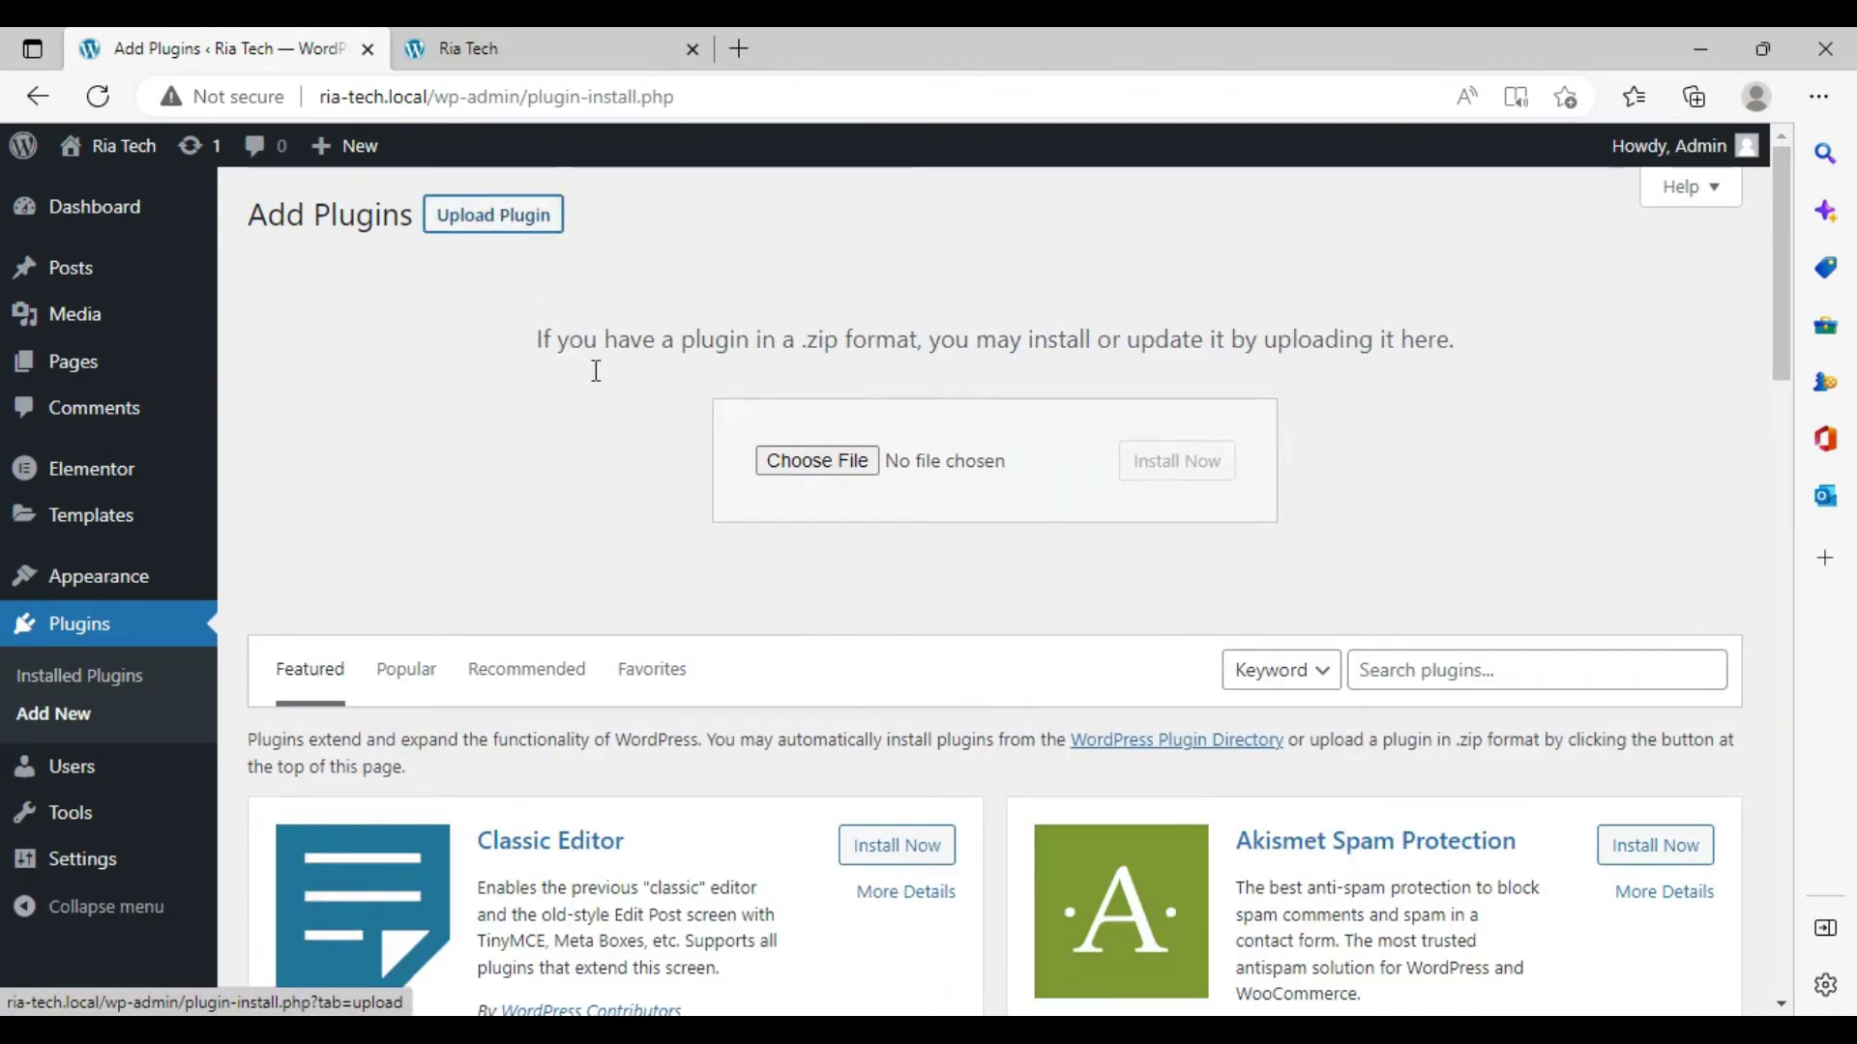
Step: Try attaching elementor.3.8.0, then attach the Zip_FaviconIcons zip after the file-not-found error
click(814, 470)
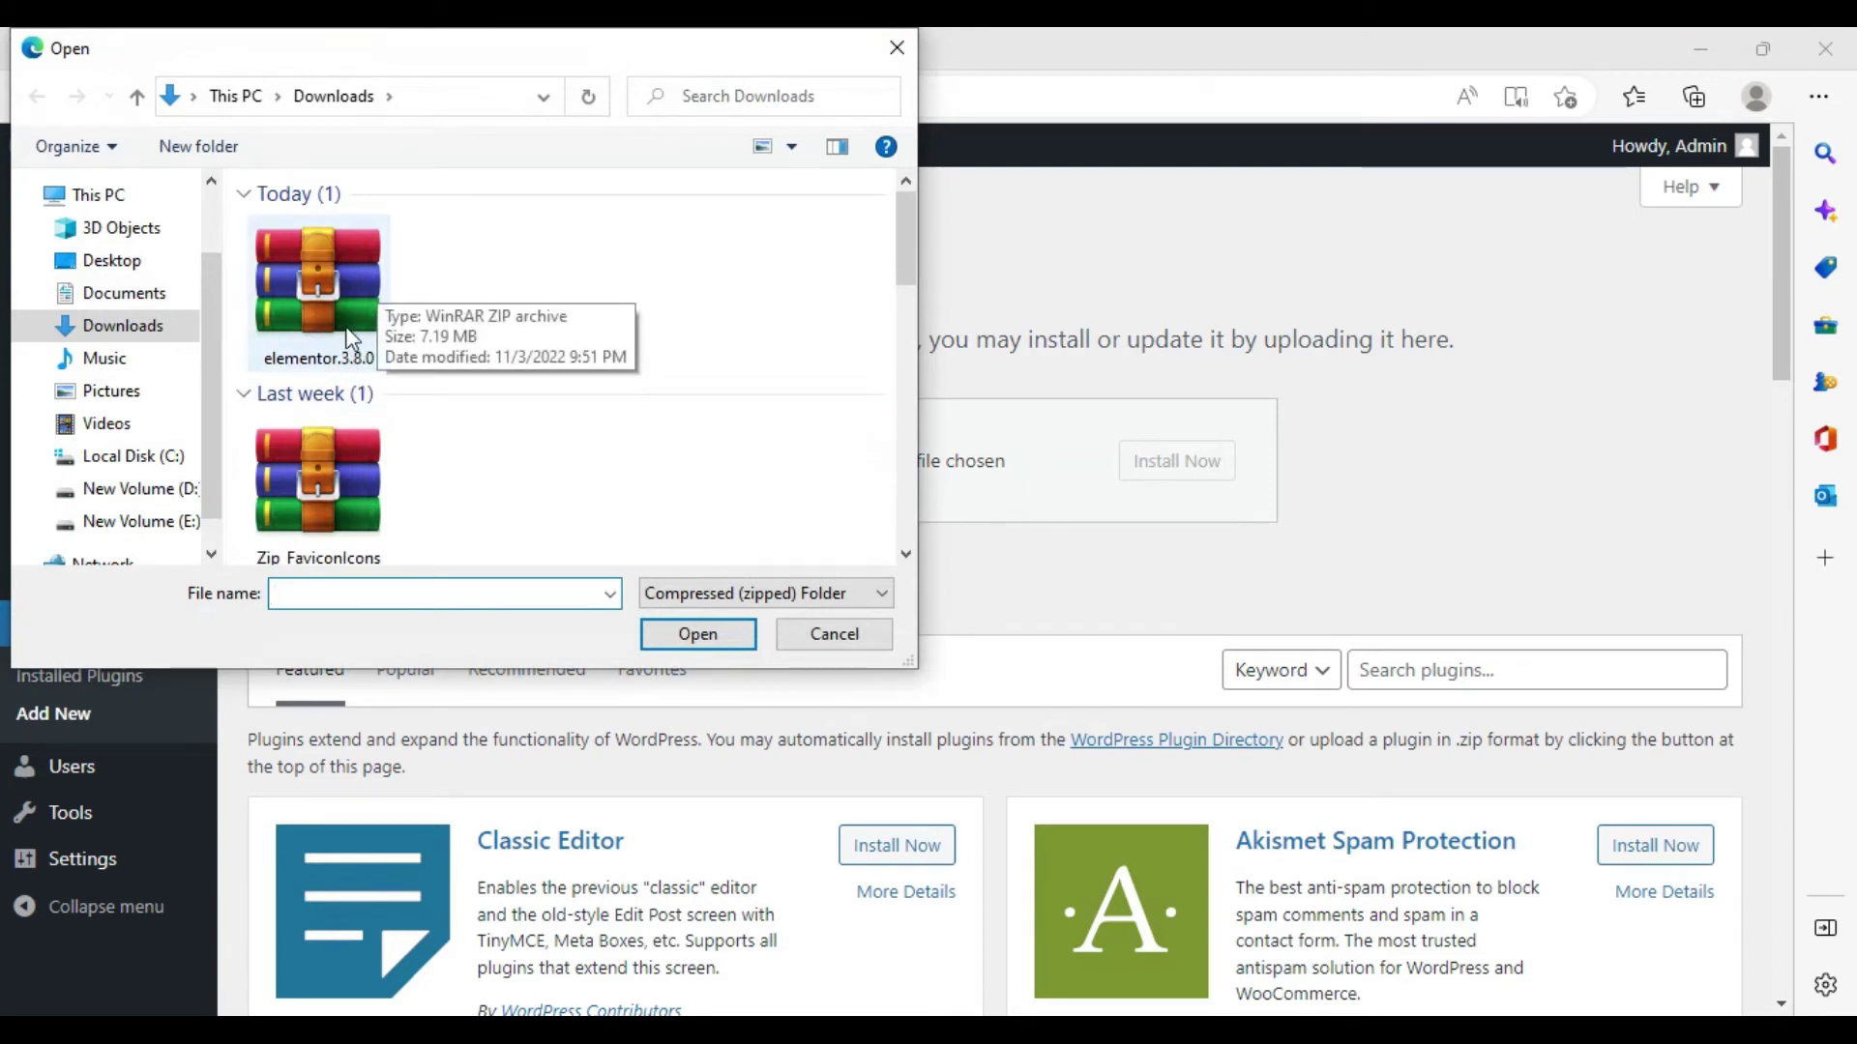
click(345, 333)
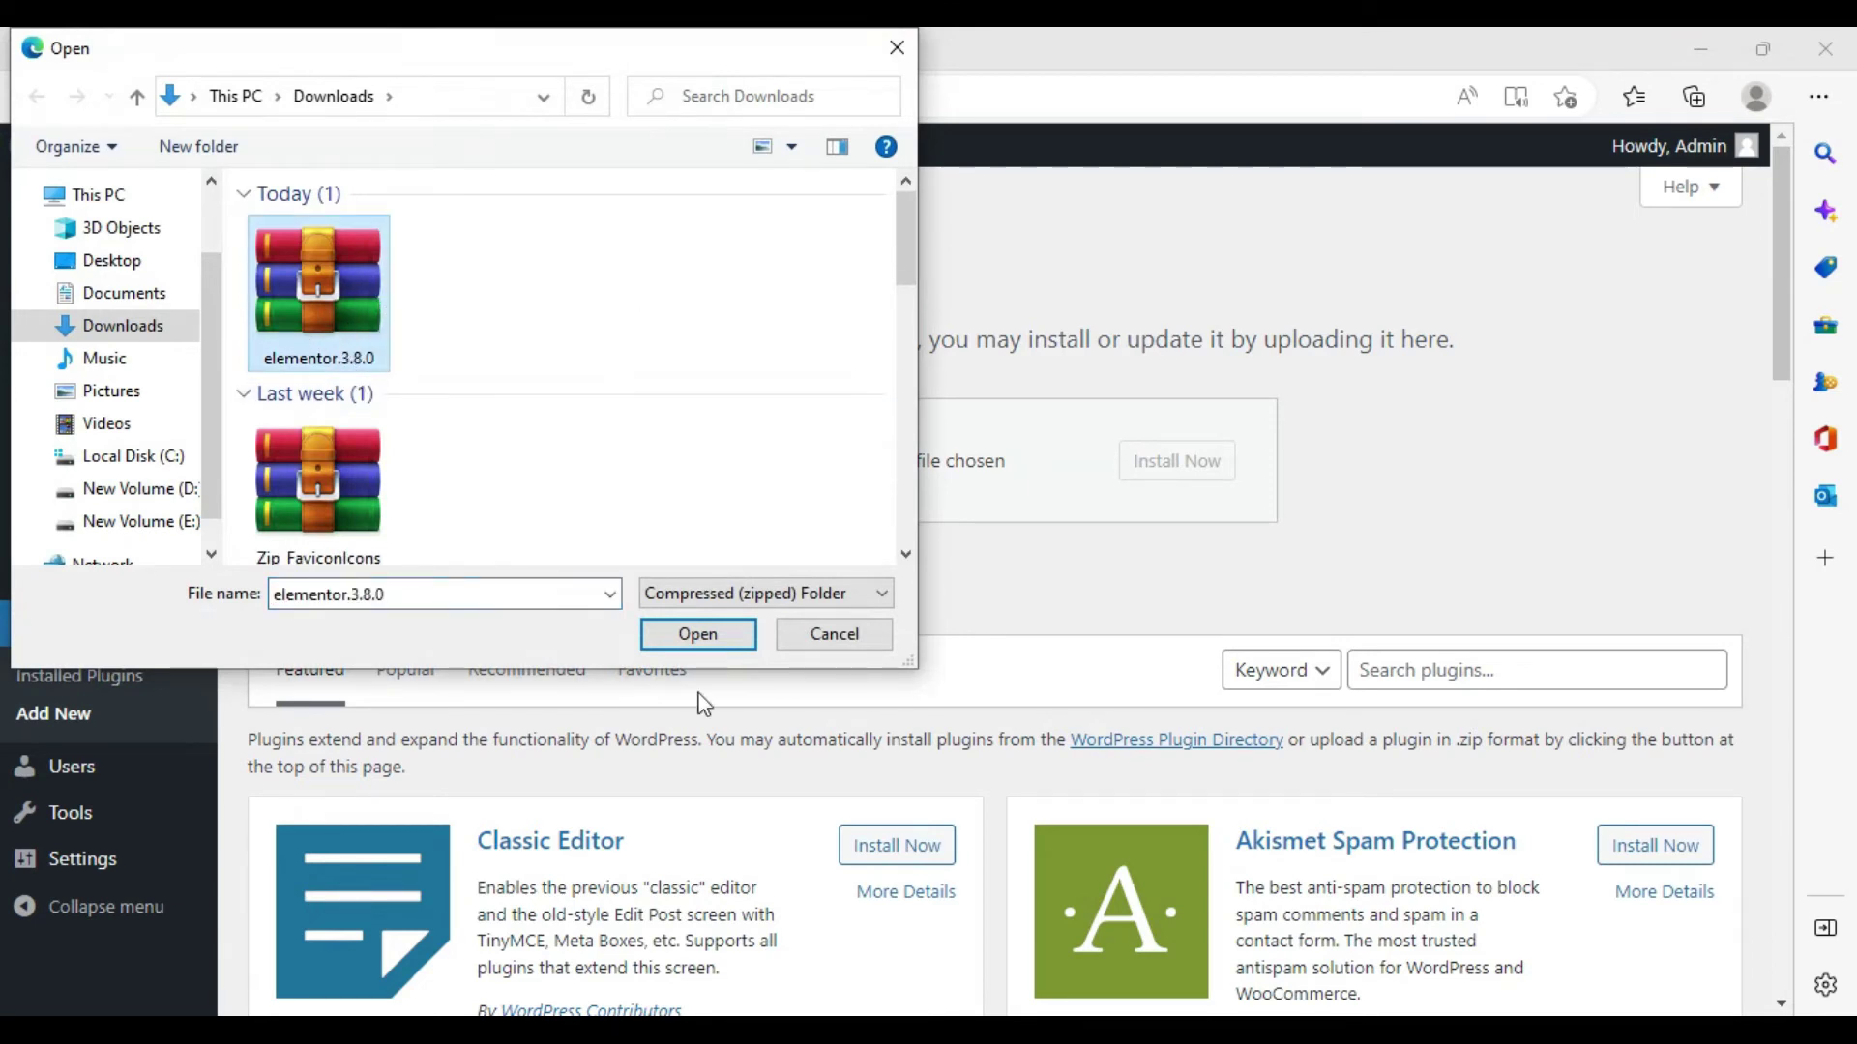
click(658, 638)
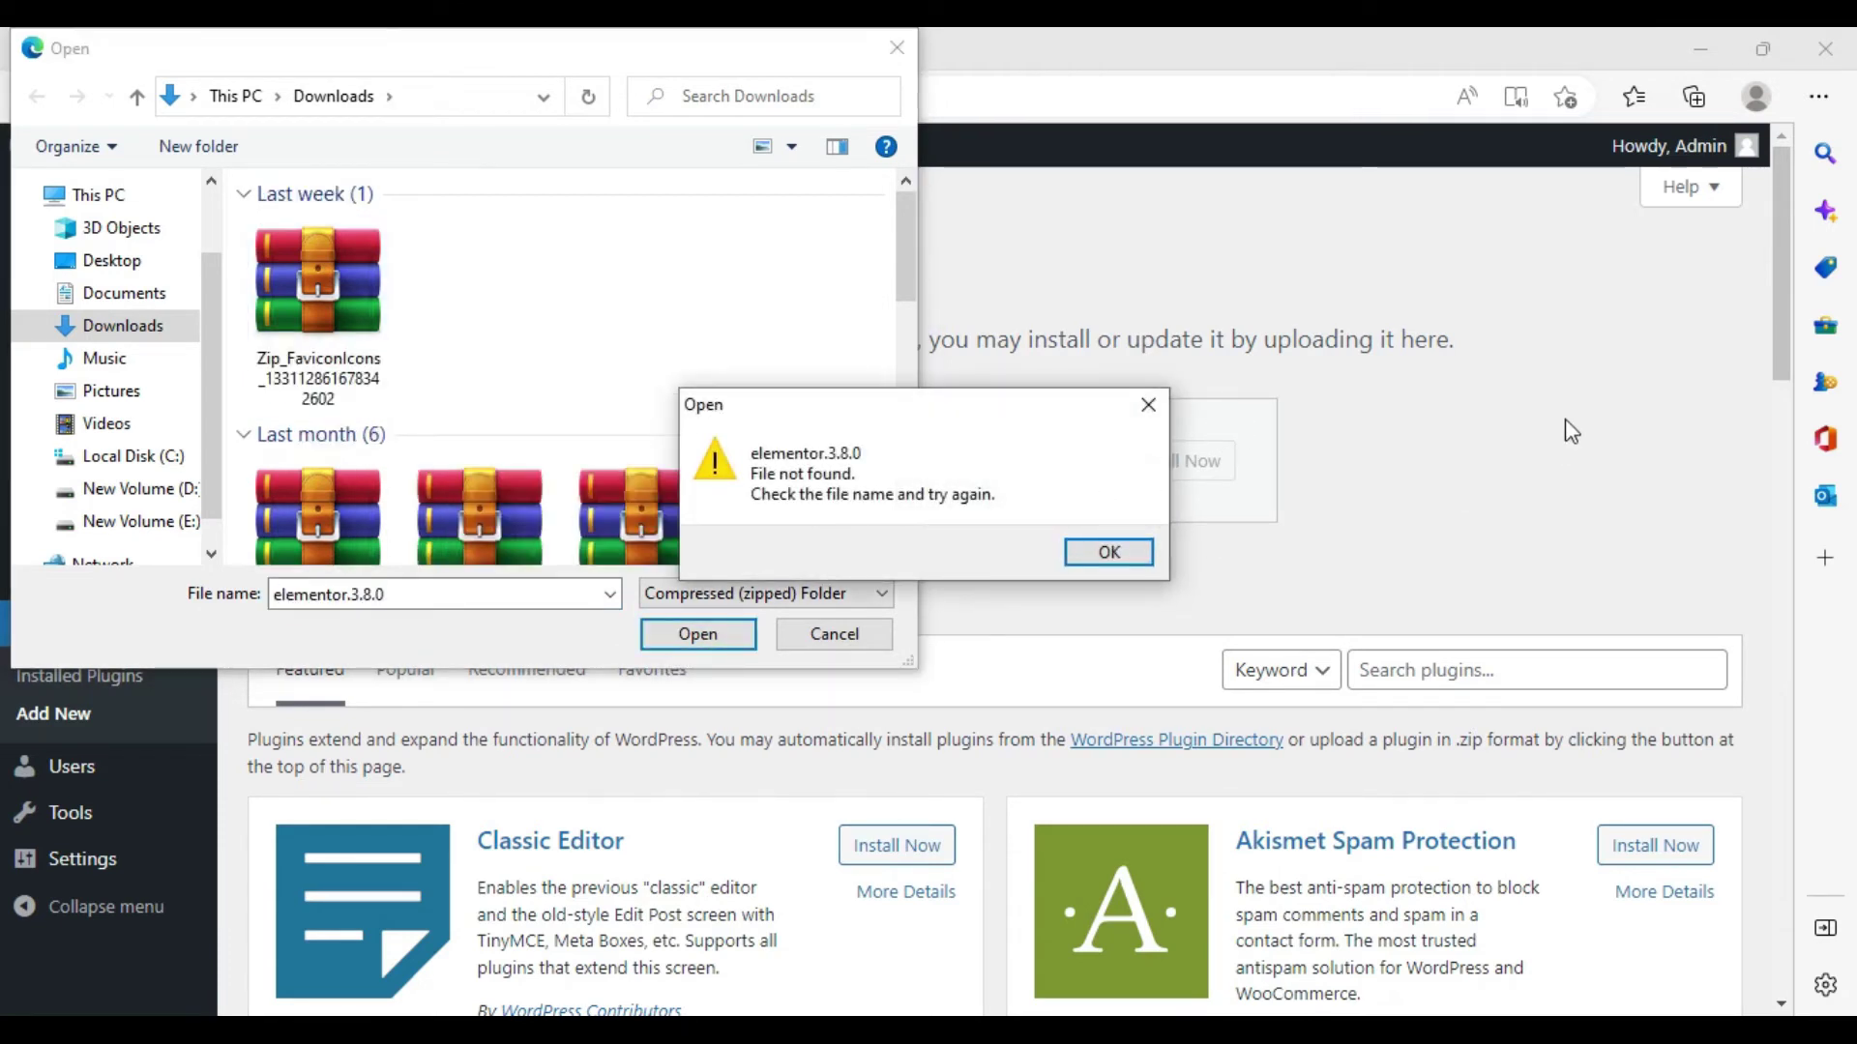
click(1156, 406)
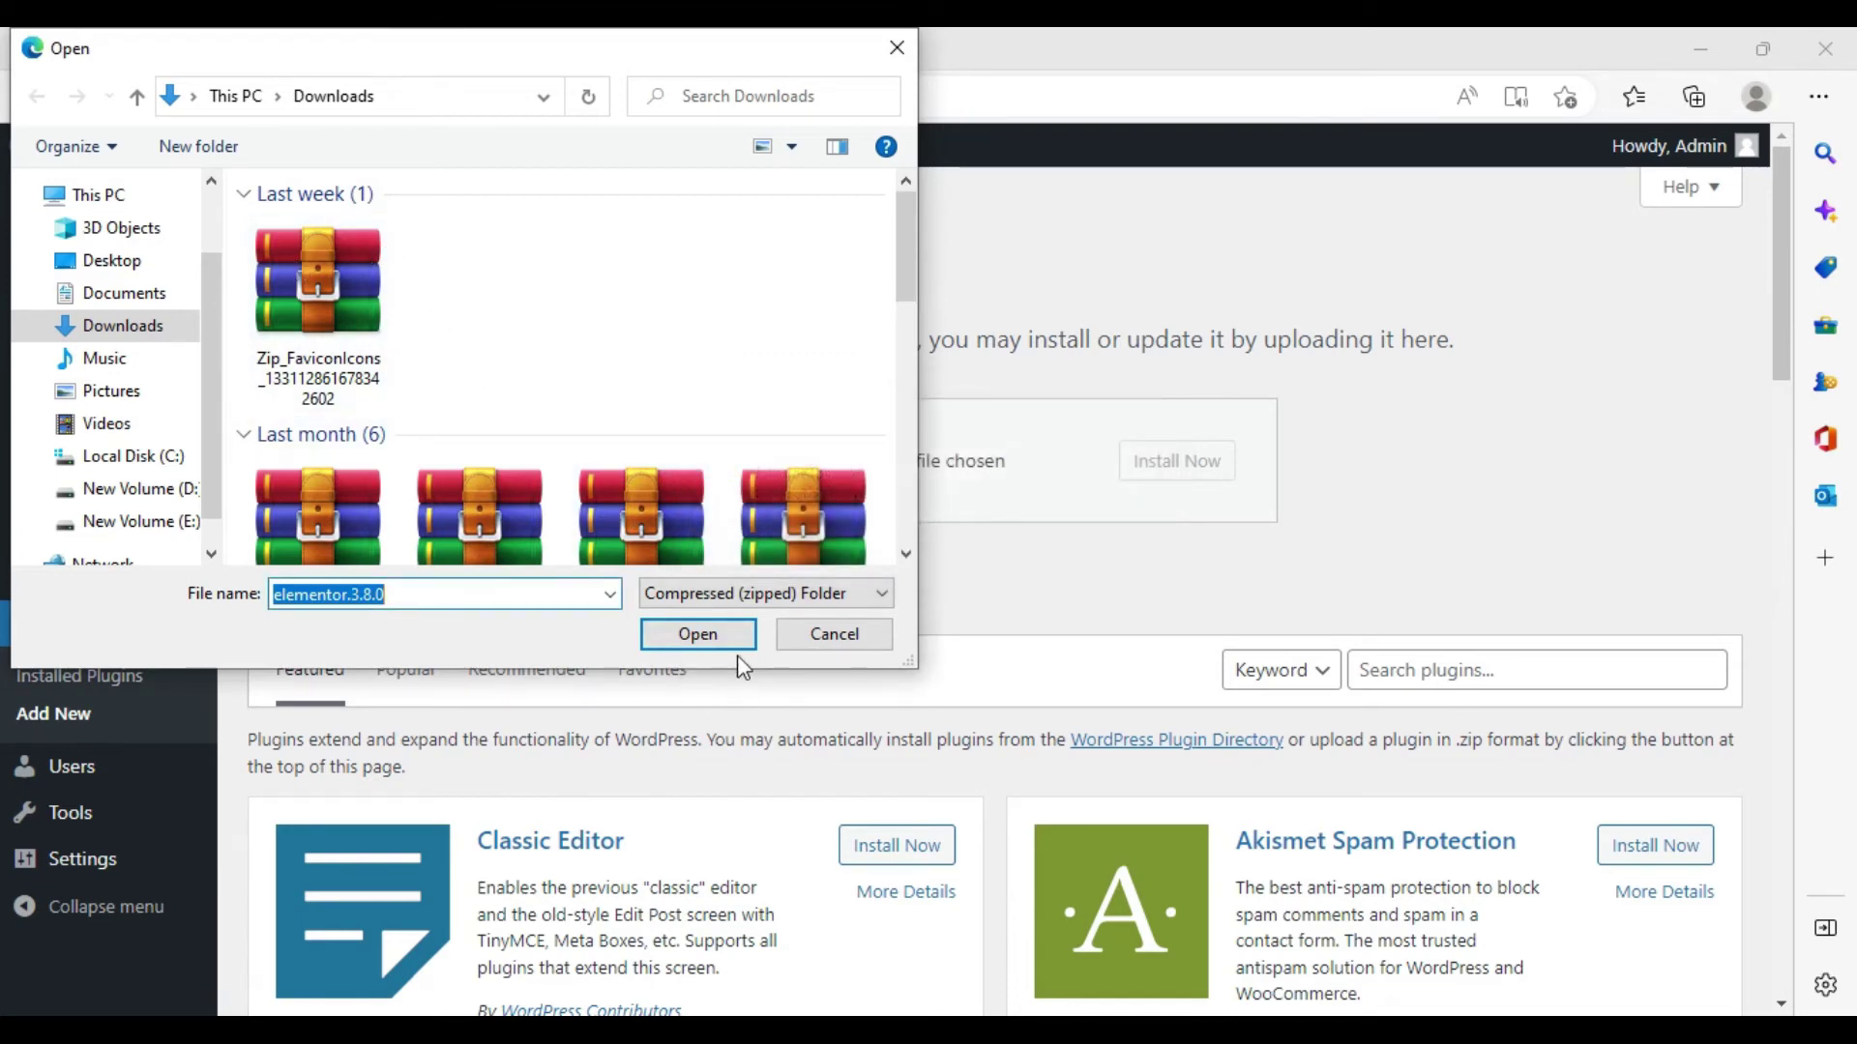
click(387, 348)
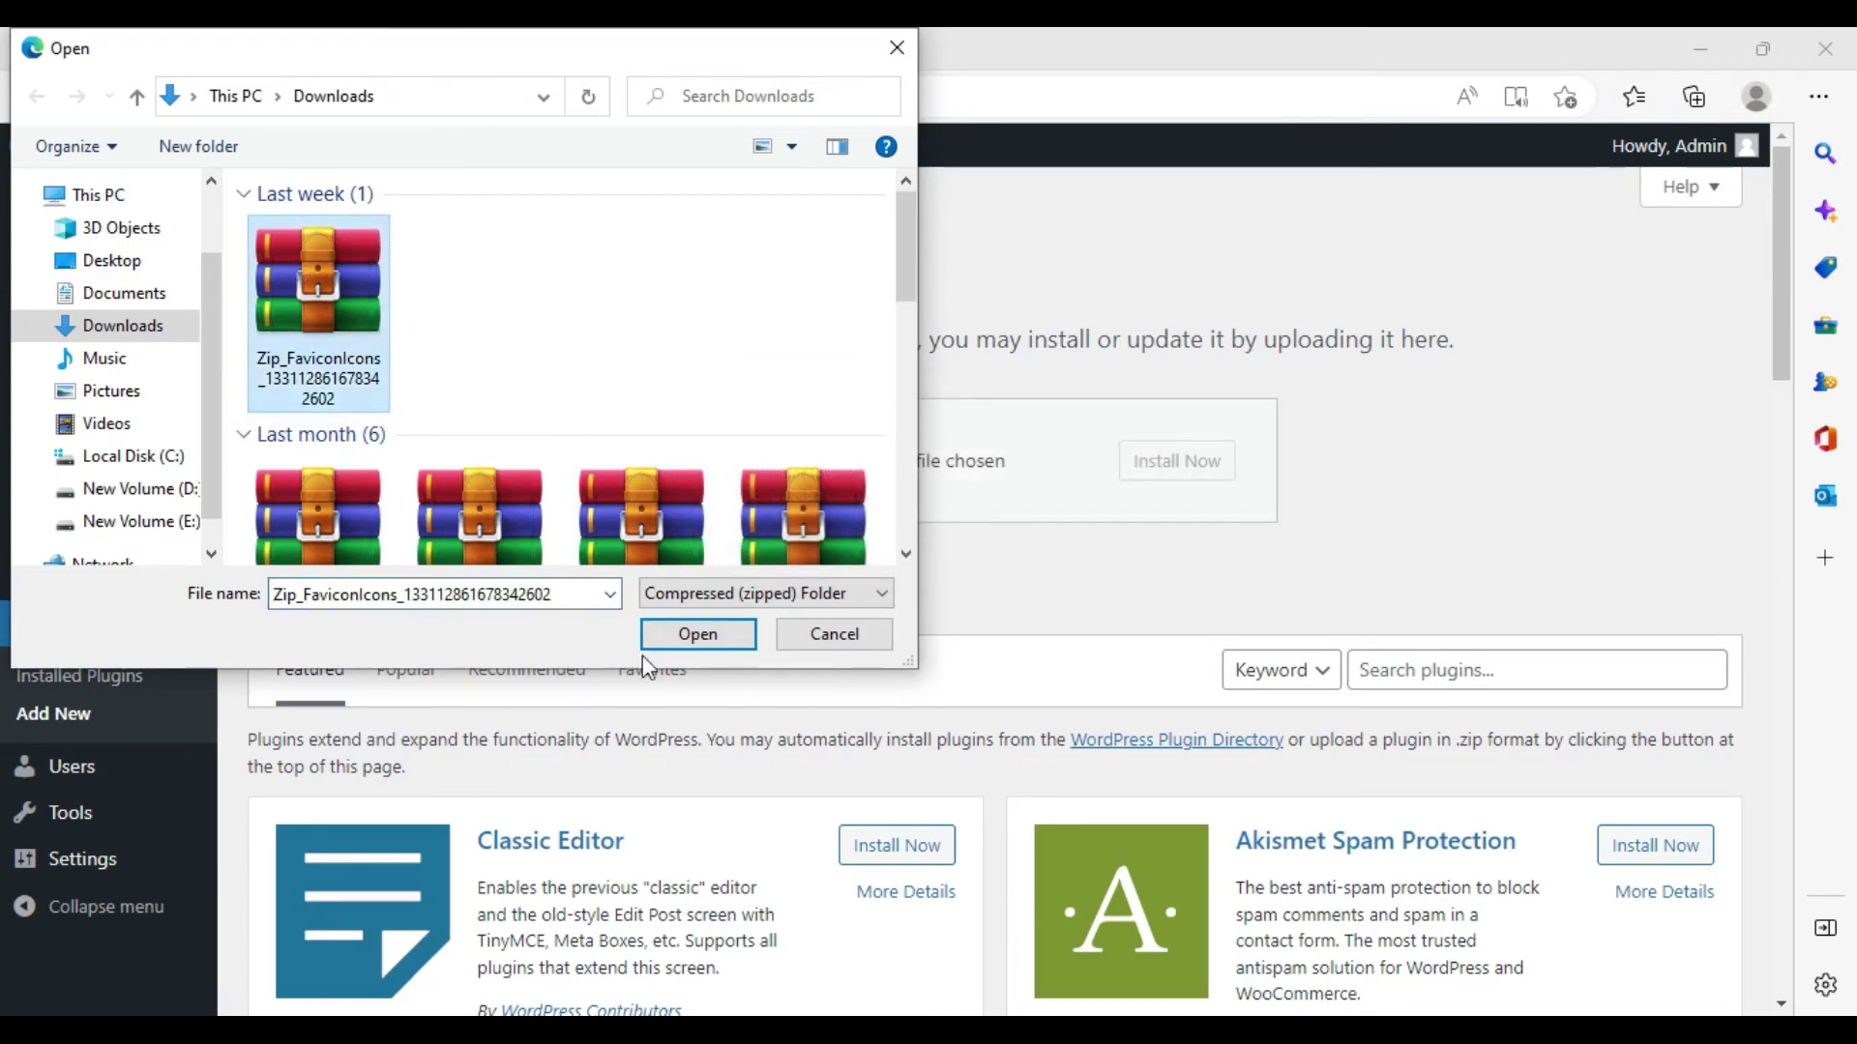
click(697, 634)
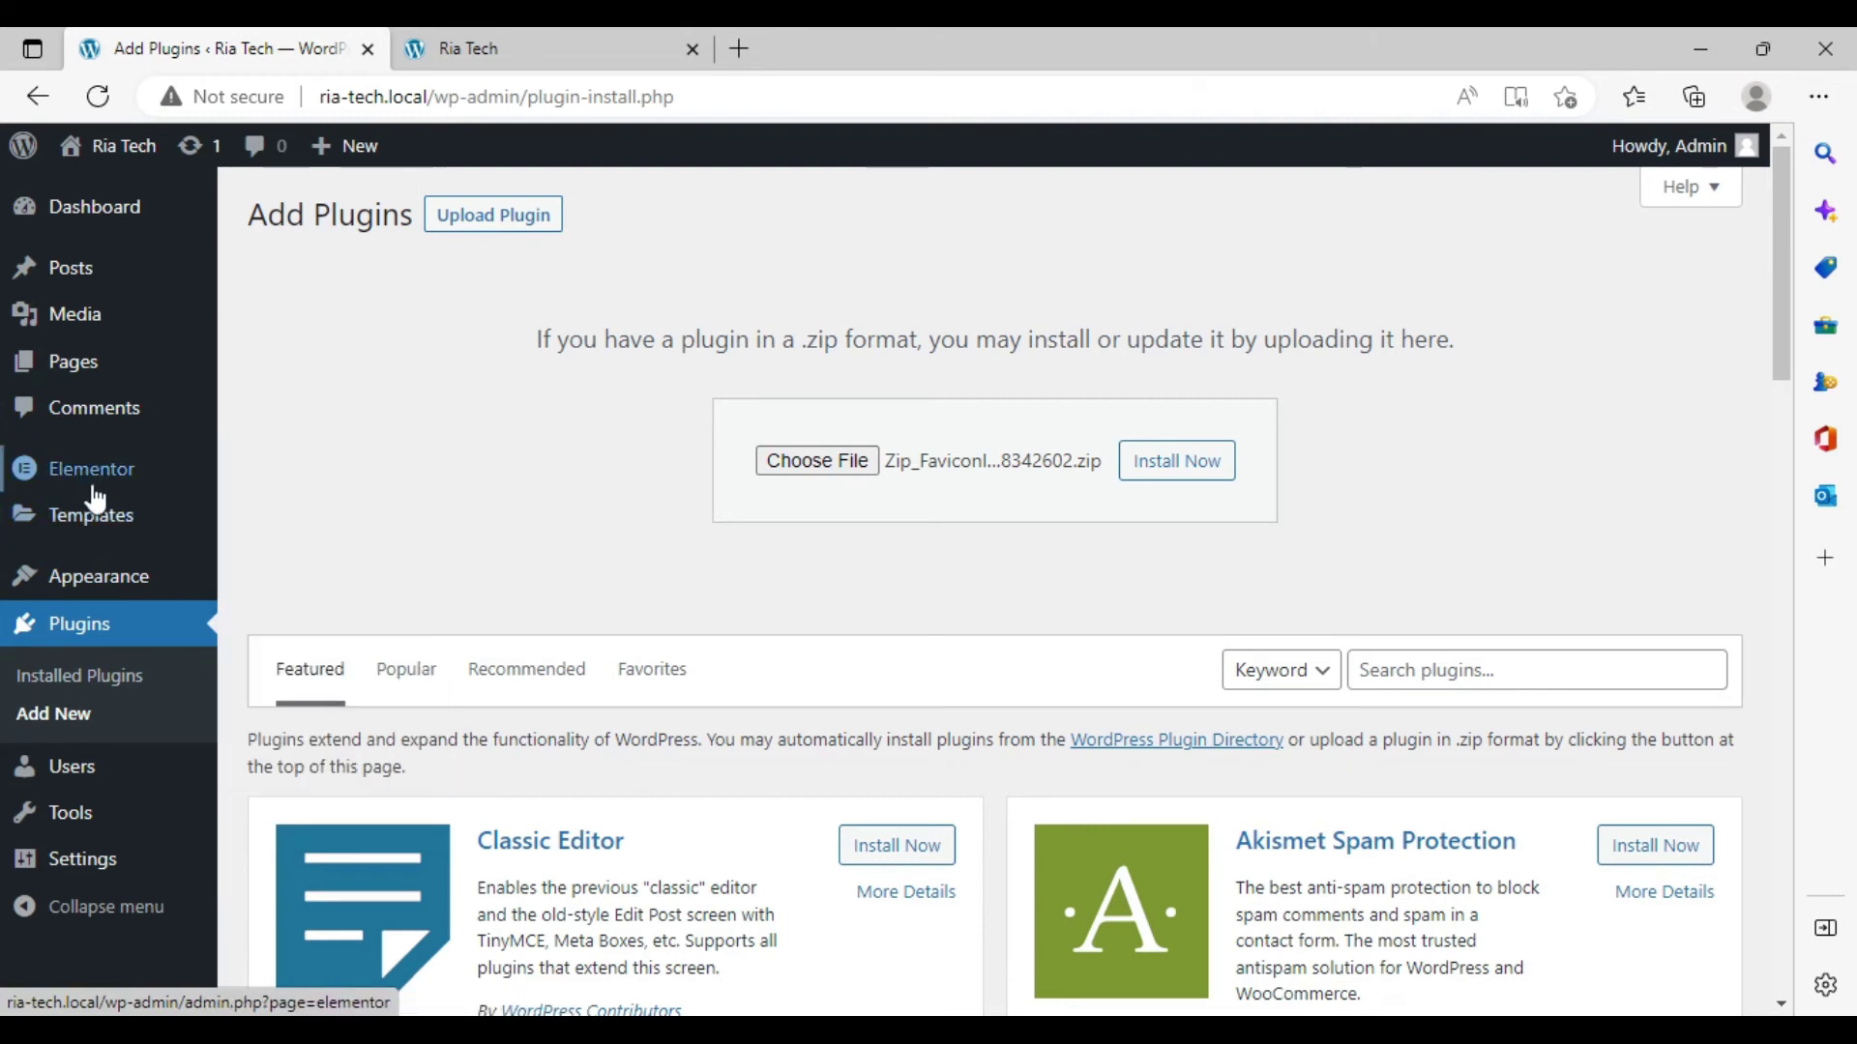
Step: Return to the Plugins list and open Elementor's Settings, General tab with Posts and Pages enabled
click(37, 96)
mouse_move(126, 502)
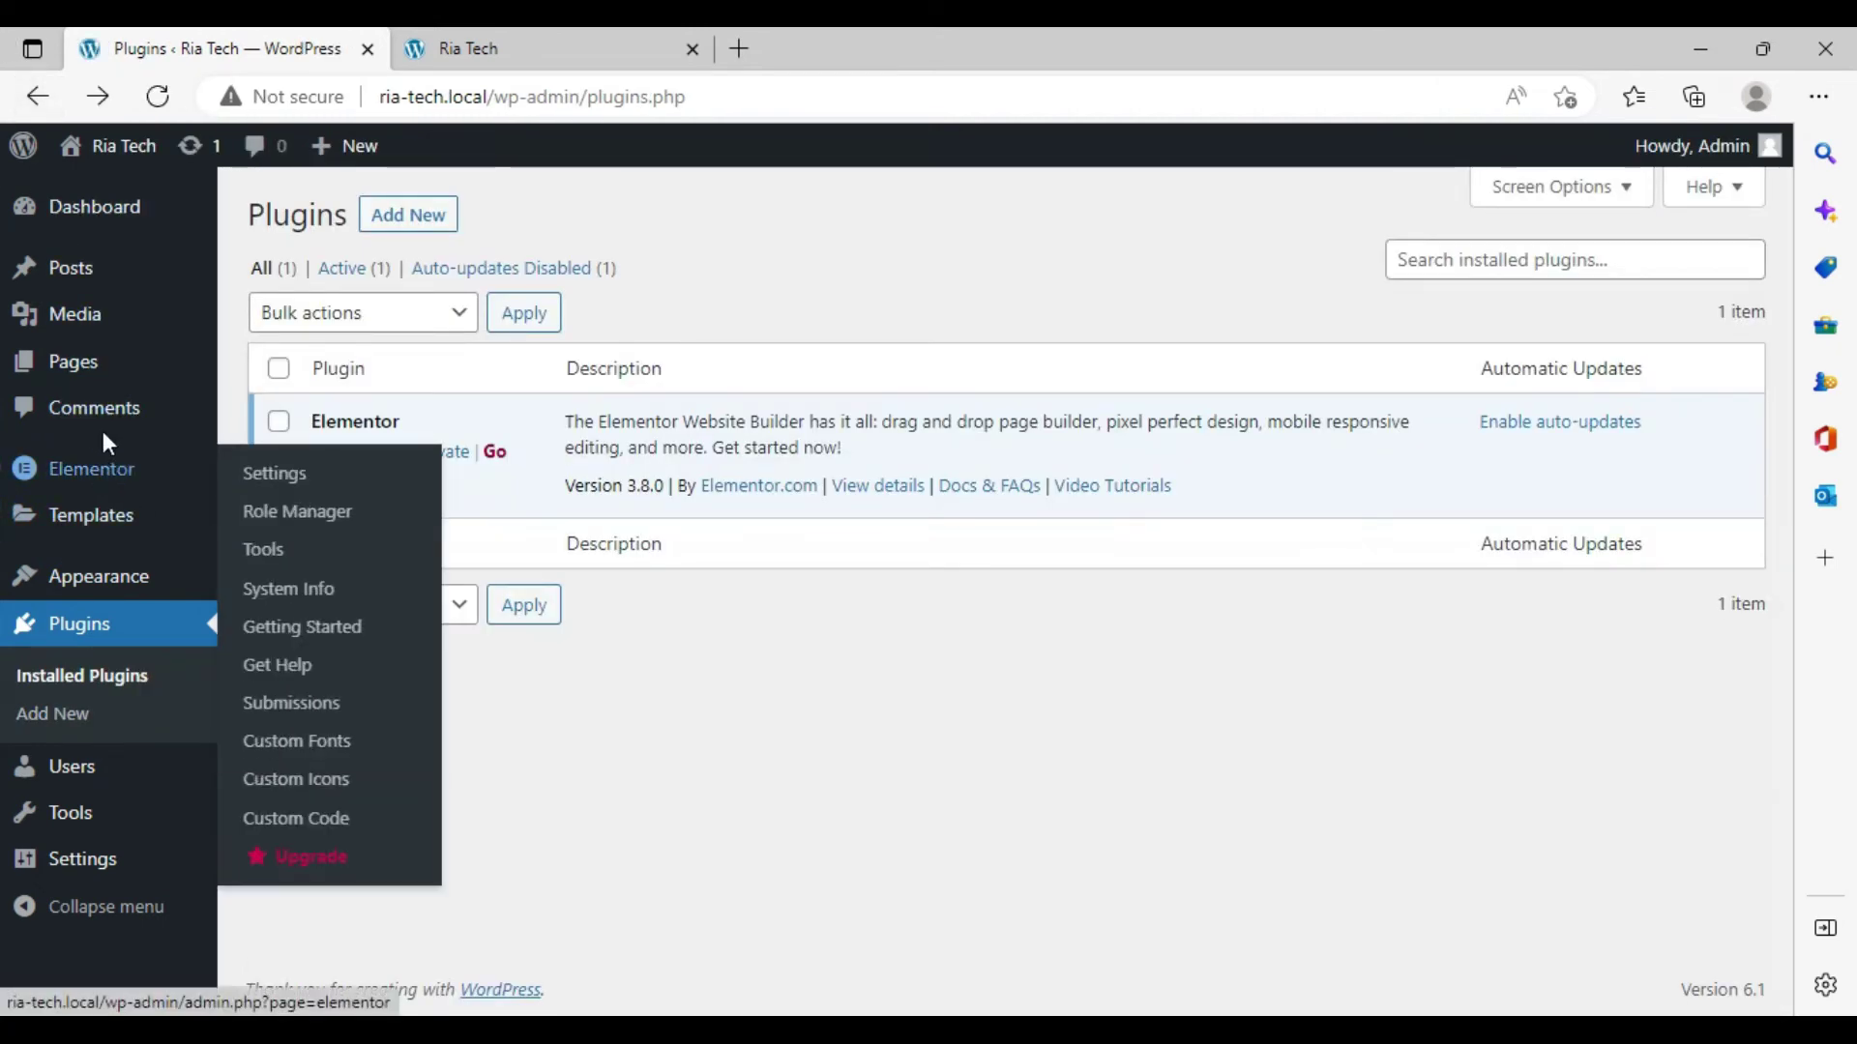
mouse_move(87, 474)
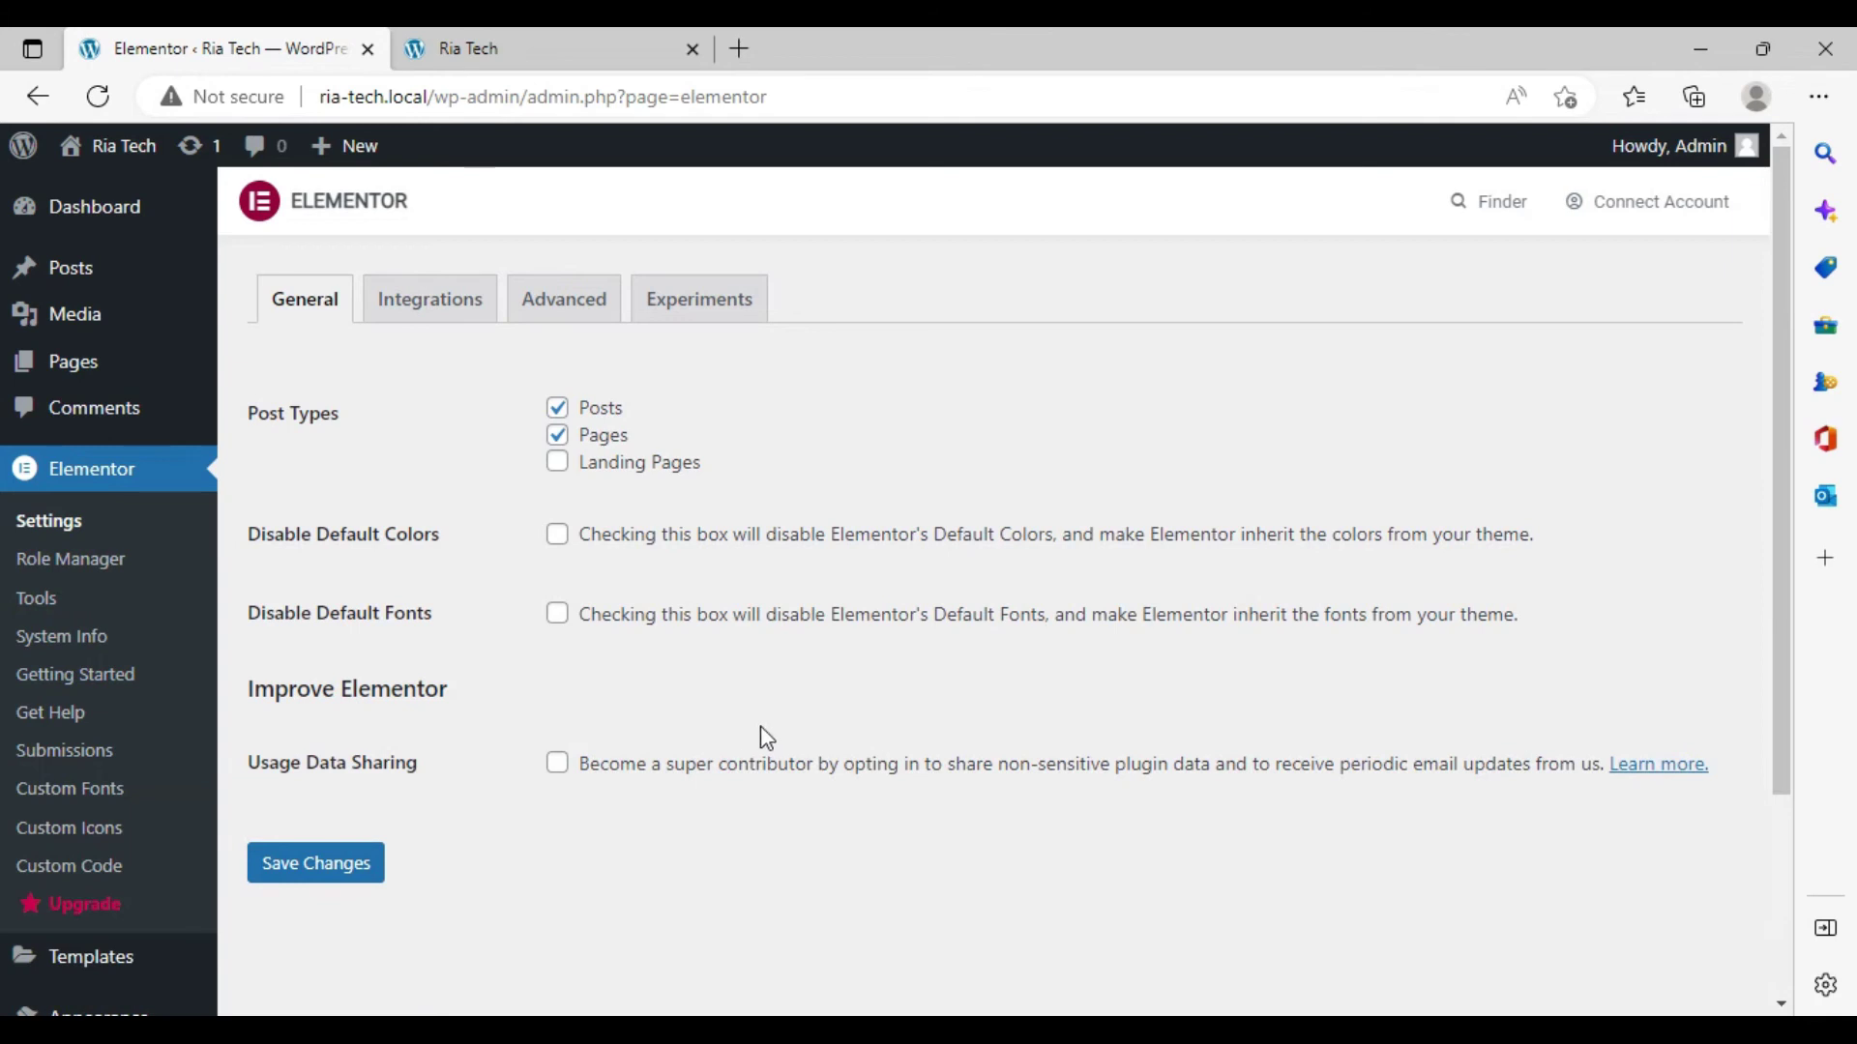
scroll(761, 735, down, 3)
scroll(760, 735, up, 3)
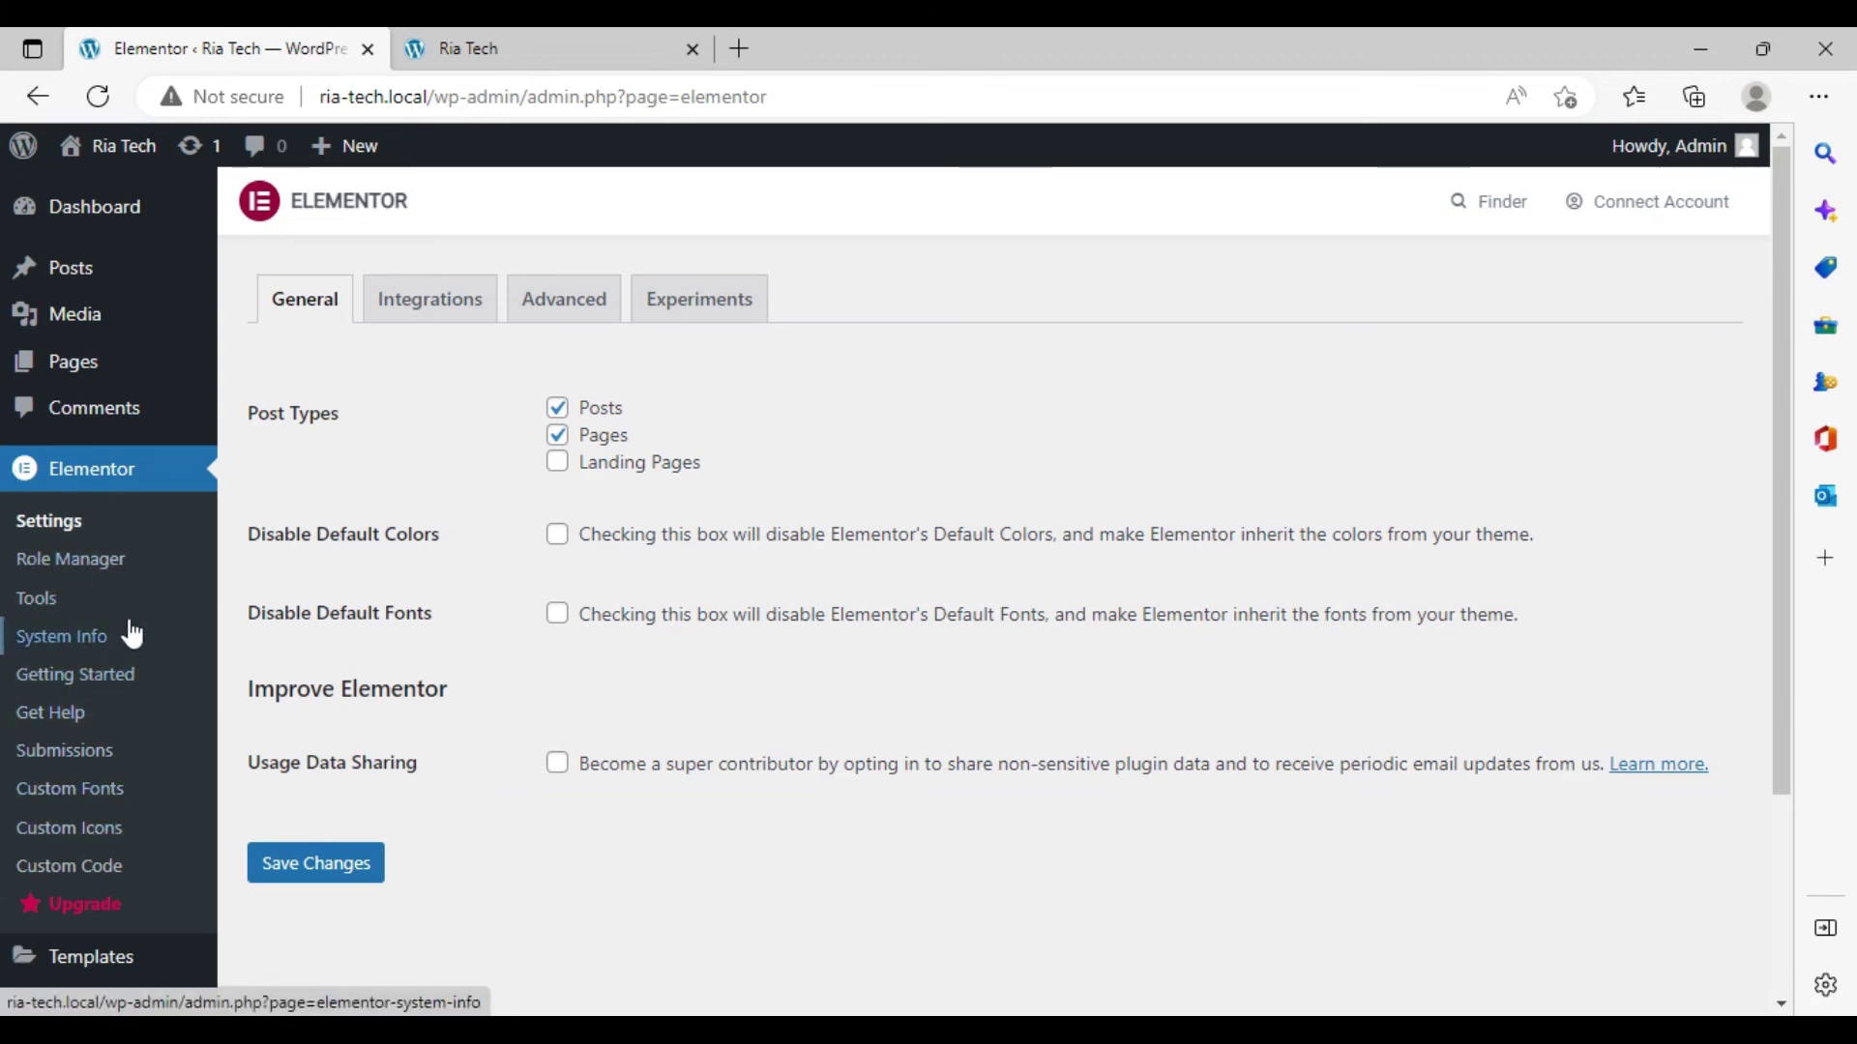
Step: Open Elementor's System Info page showing server details like PHP 8.1.9 and nginx/1.16.0
click(89, 638)
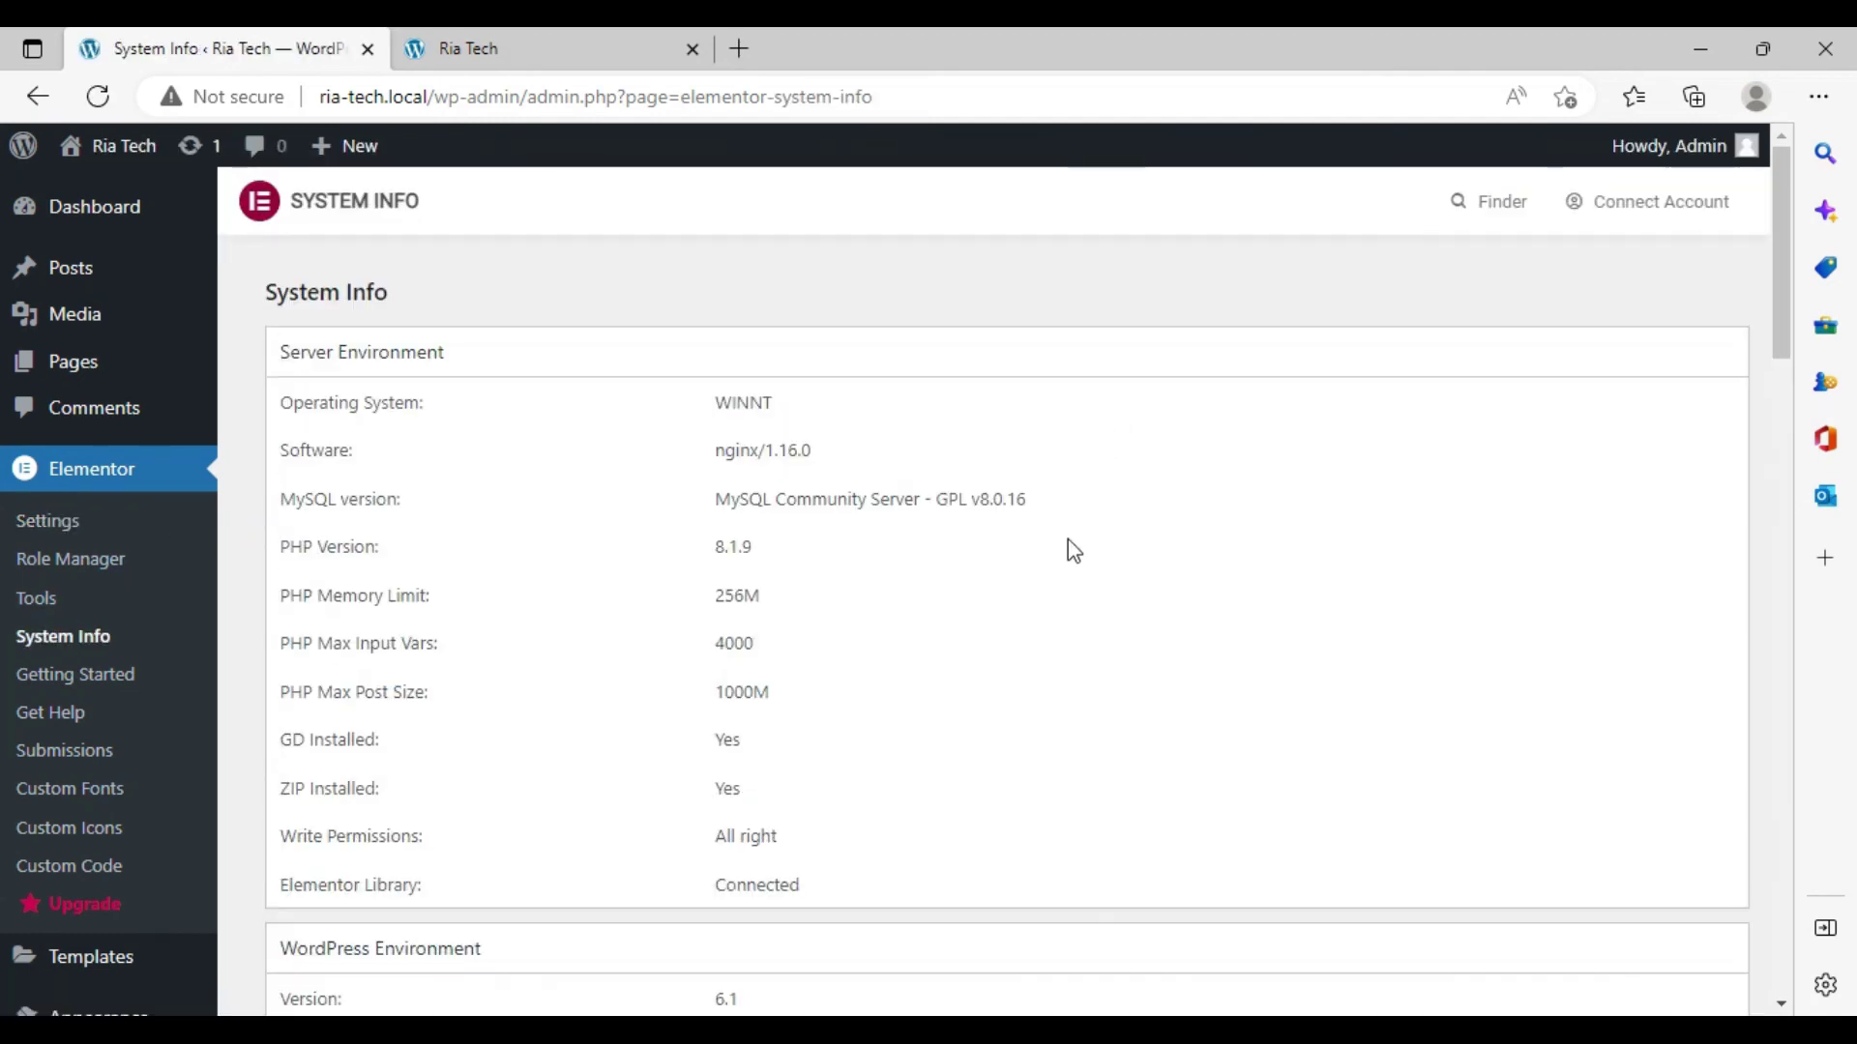
scroll(1075, 556, down, 2)
scroll(1075, 556, up, 2)
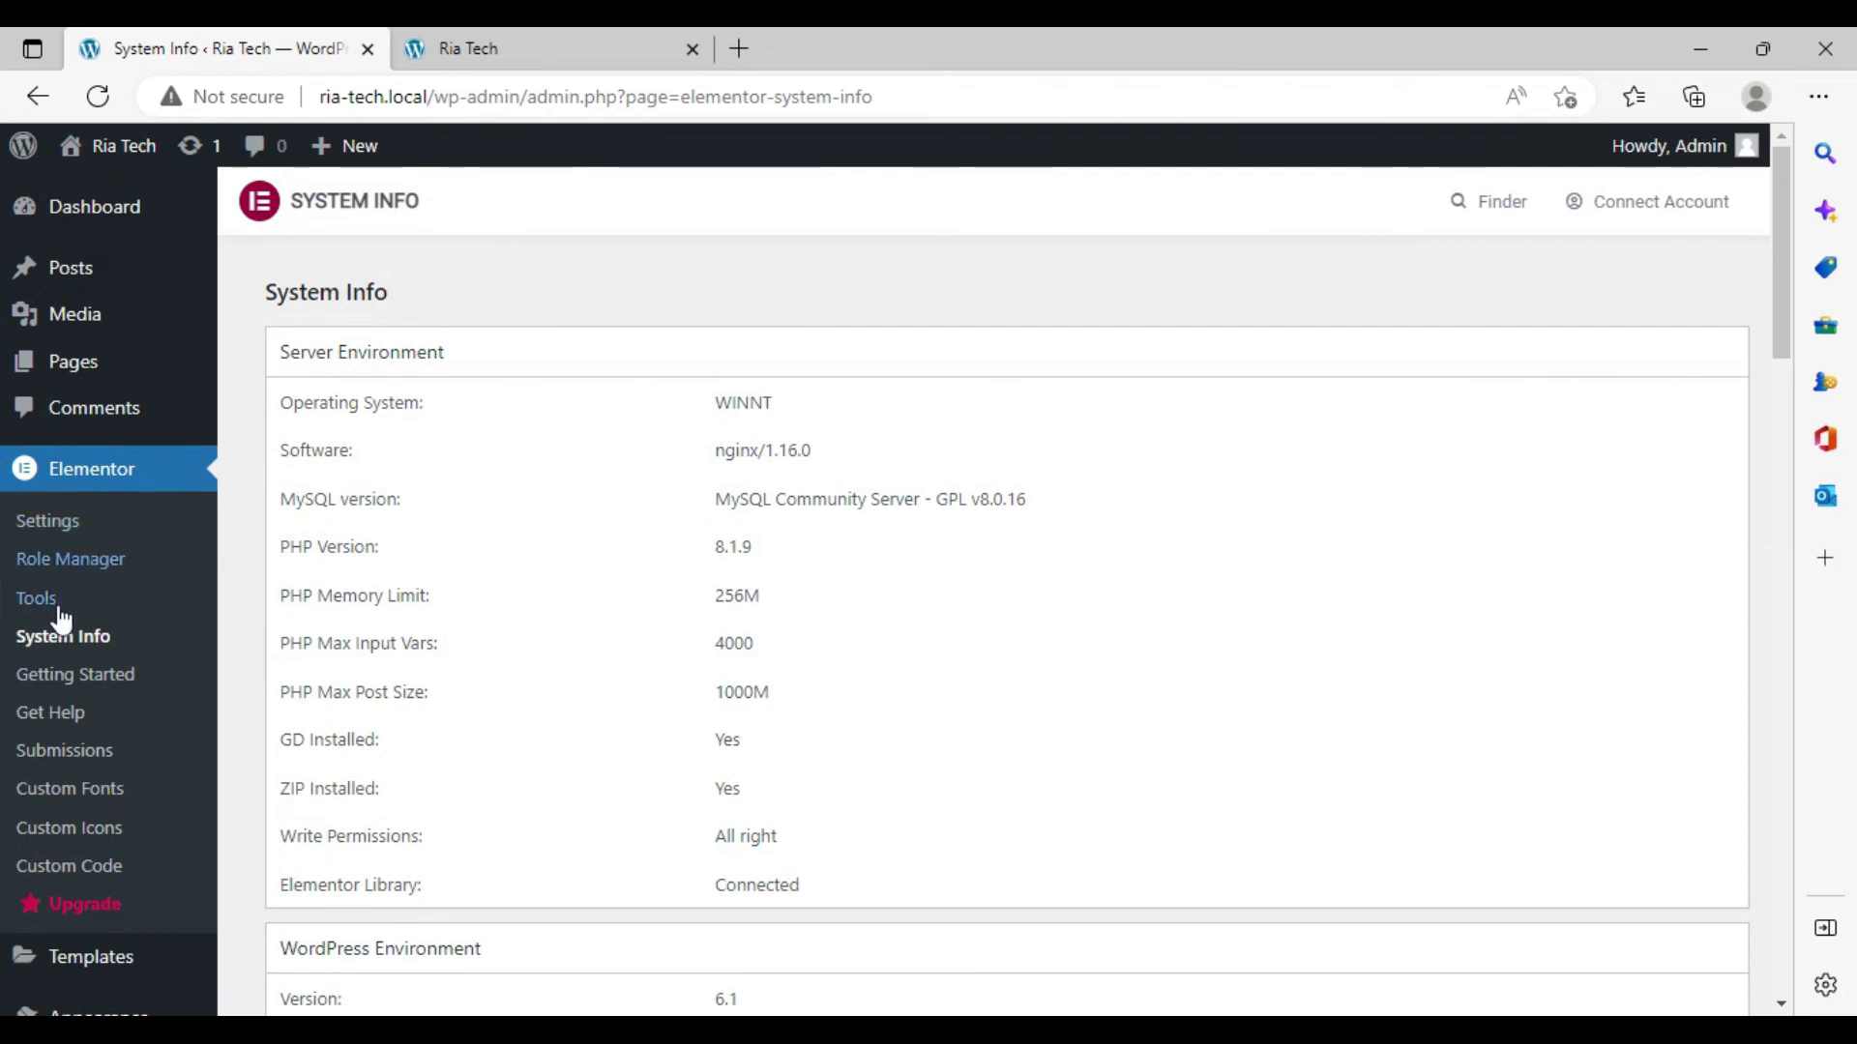